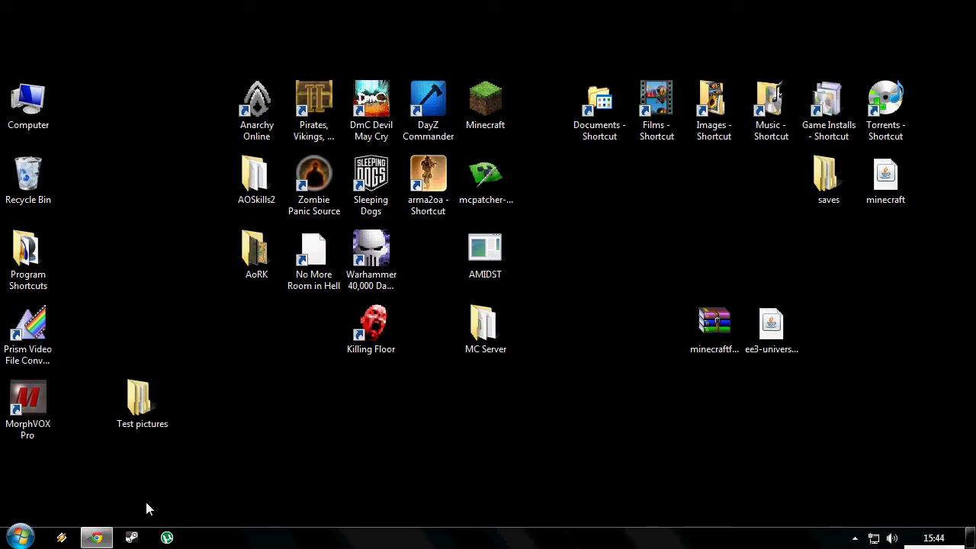
# Download the universal package of Forge build 7.7.1.650 for Minecraft 1.5.1 from the minecraftforge Downloads page, skipping the ad and closing its page.
pyautogui.click(96, 538)
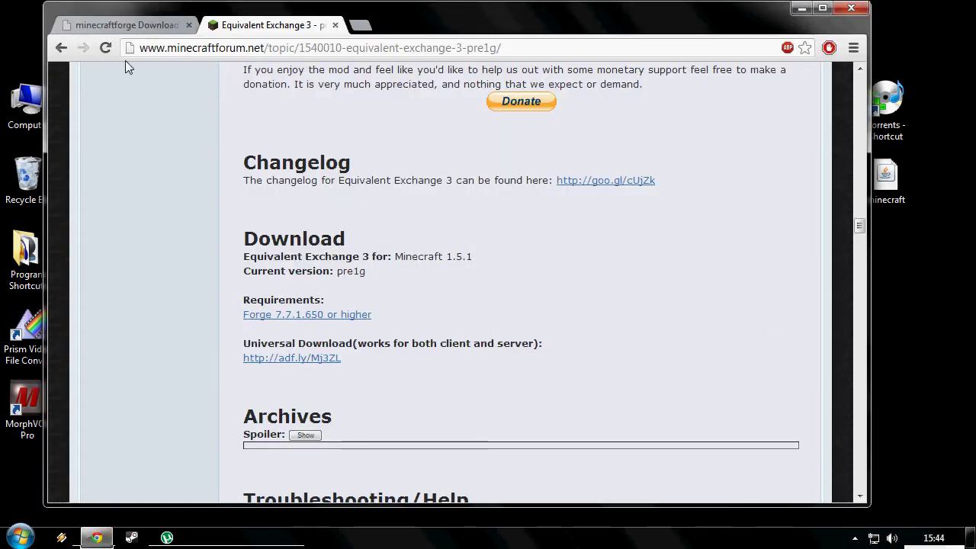
pyautogui.click(119, 27)
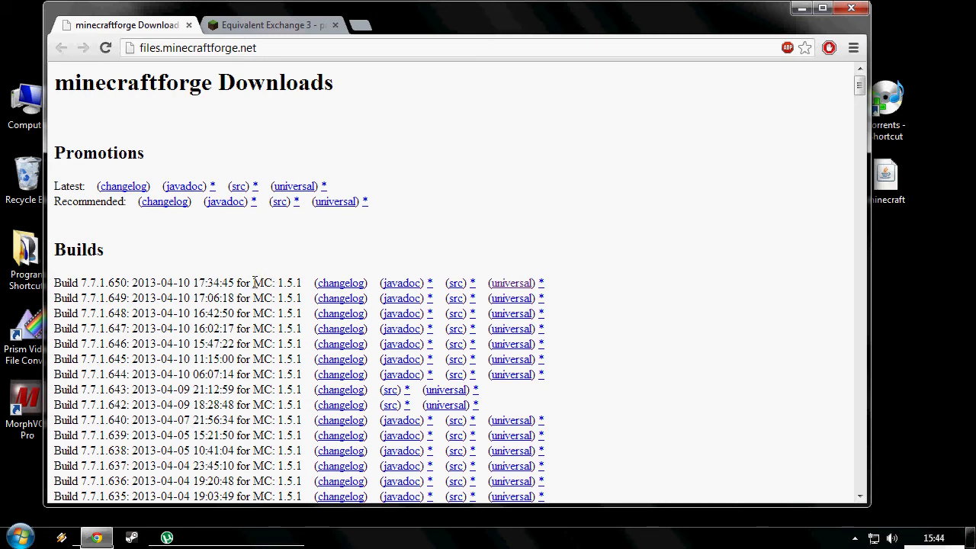
pyautogui.moveTo(254, 283); pyautogui.dragTo(300, 284)
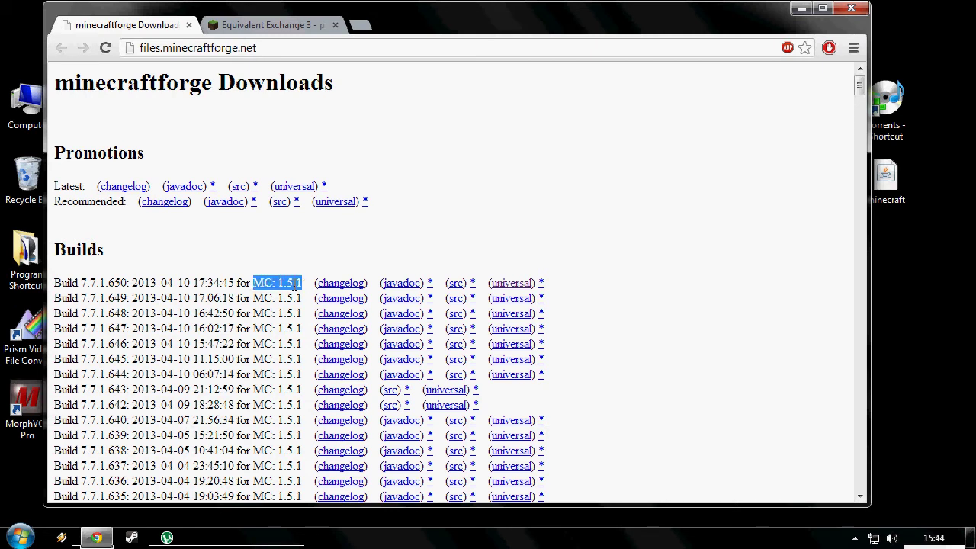
pyautogui.click(298, 283)
pyautogui.moveTo(295, 283); pyautogui.dragTo(256, 281)
pyautogui.click(280, 283)
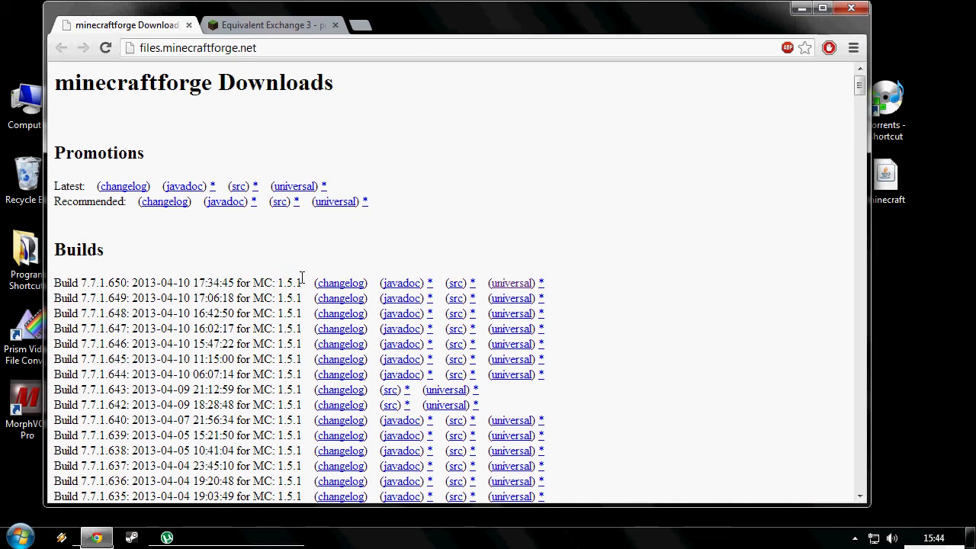
pyautogui.moveTo(304, 282); pyautogui.dragTo(277, 283)
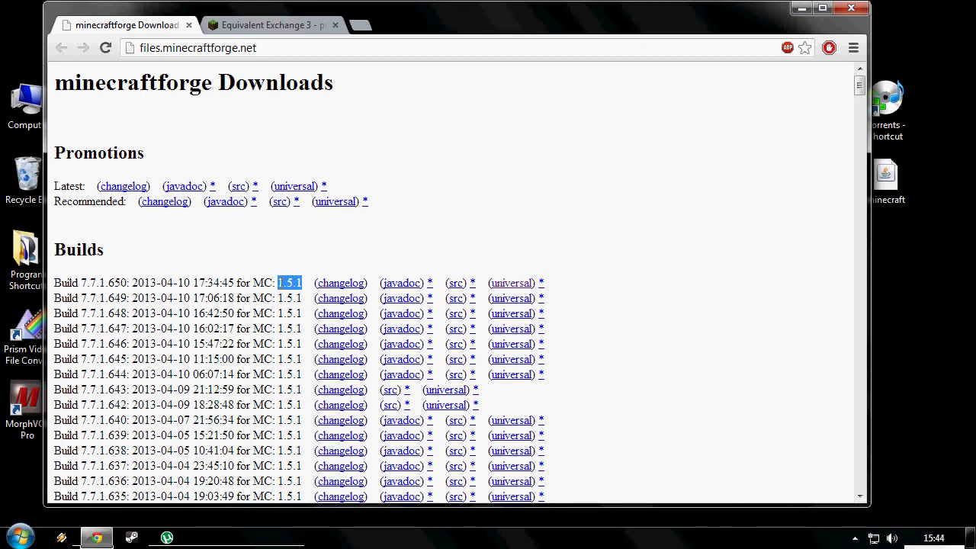
pyautogui.click(521, 285)
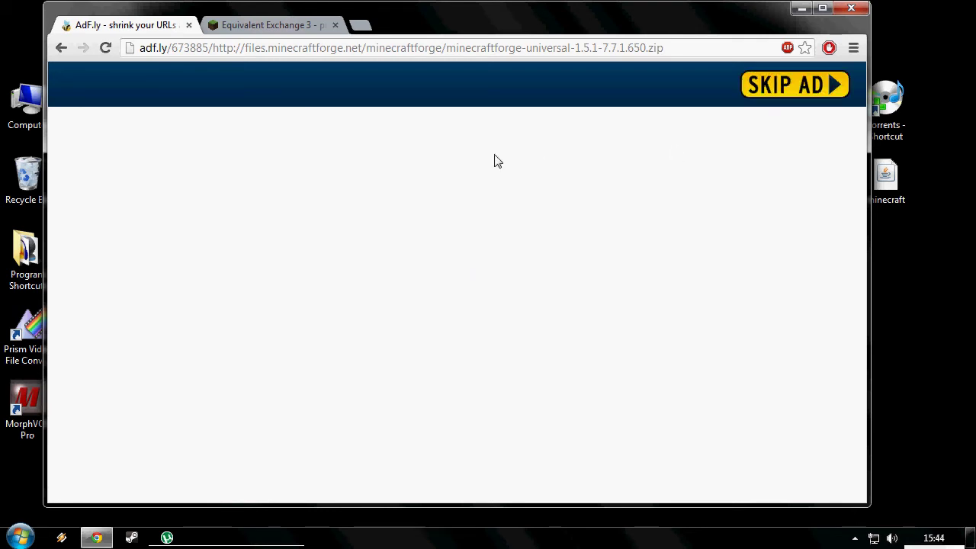
pyautogui.click(795, 88)
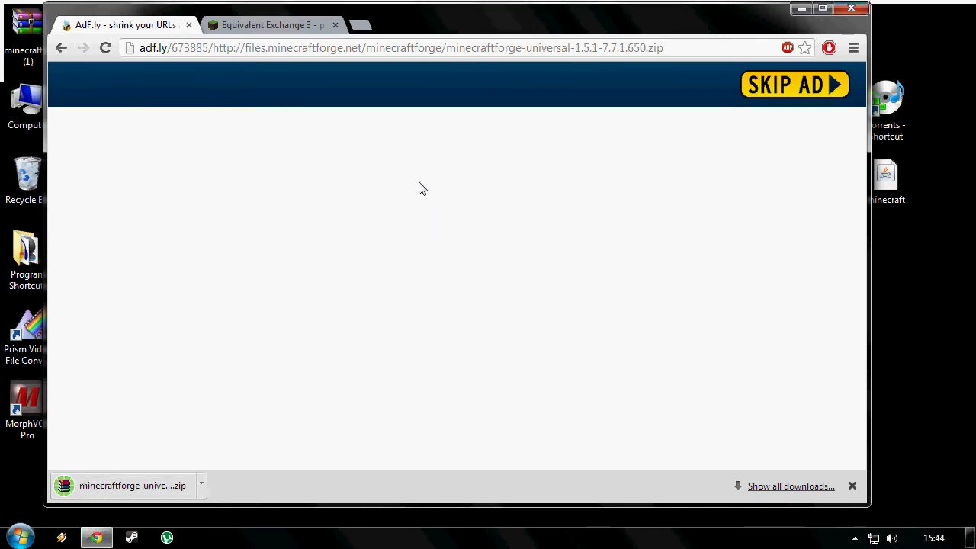
pyautogui.click(189, 25)
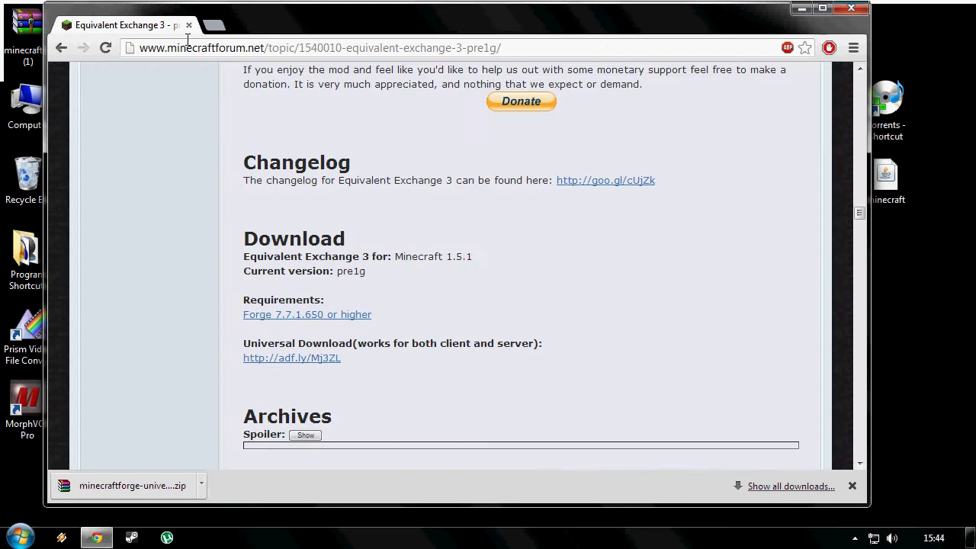
# Look through the Equivalent Exchange 3 forum topic from its beginning down to the Download section.
pyautogui.scroll(5, 513, 208)
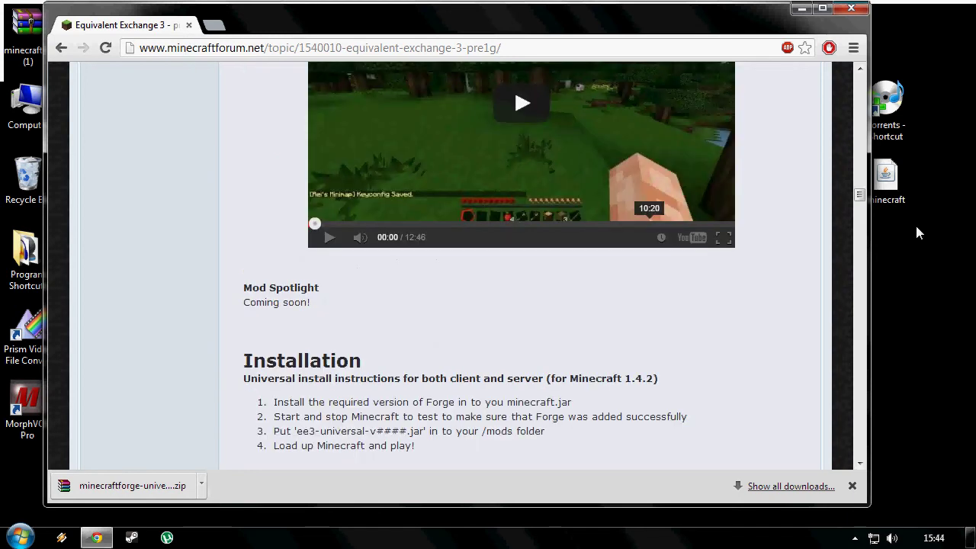
pyautogui.click(859, 123)
pyautogui.scroll(10, 859, 123)
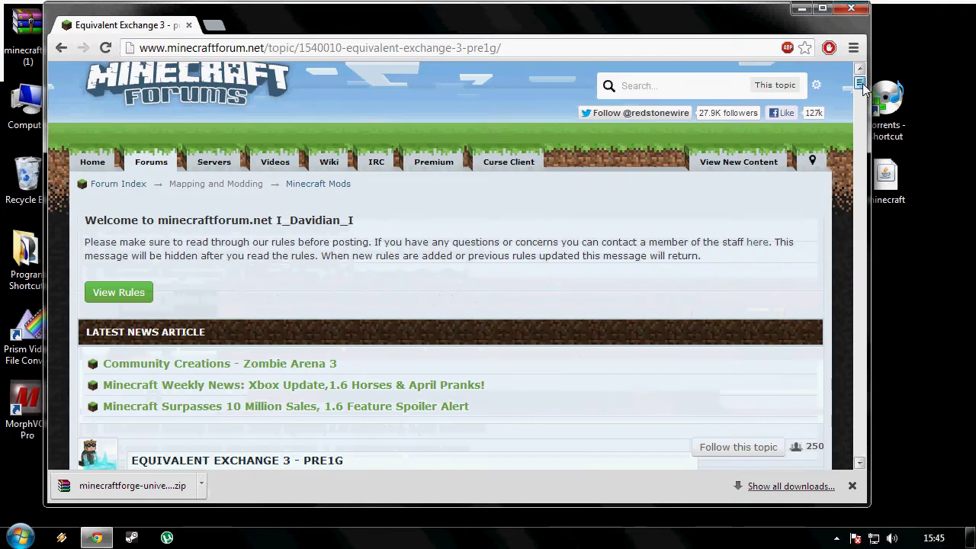
pyautogui.scroll(-3, 566, 222)
pyautogui.scroll(-5, 554, 224)
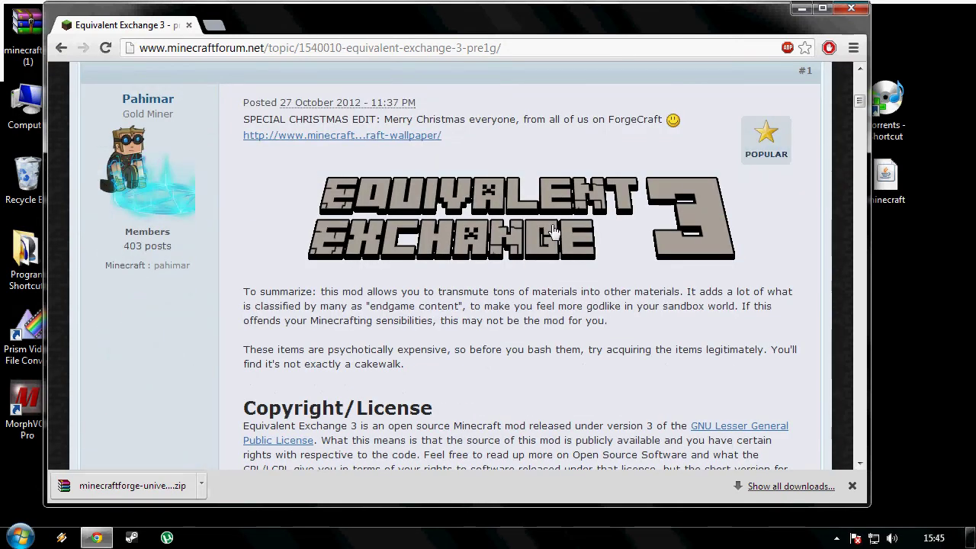
pyautogui.scroll(-13, 554, 231)
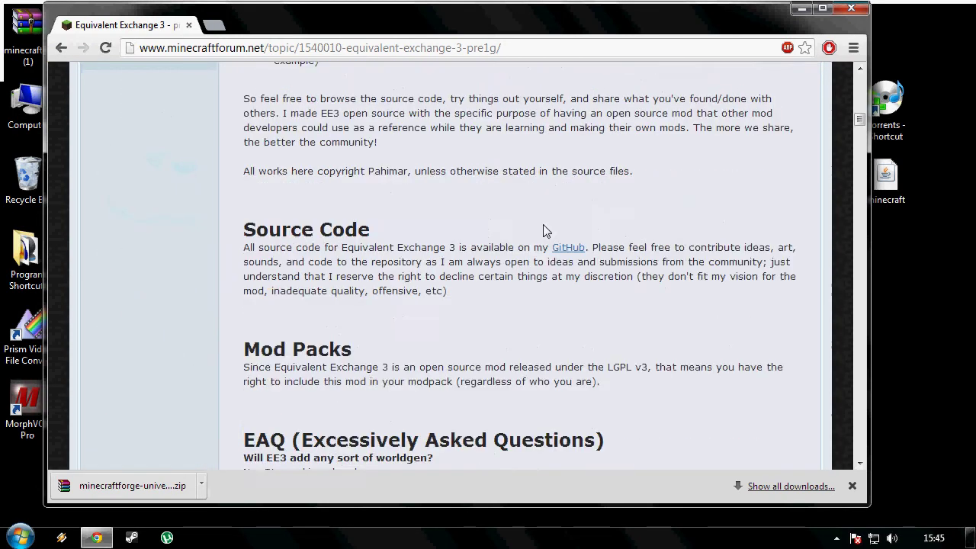
pyautogui.scroll(-15, 541, 225)
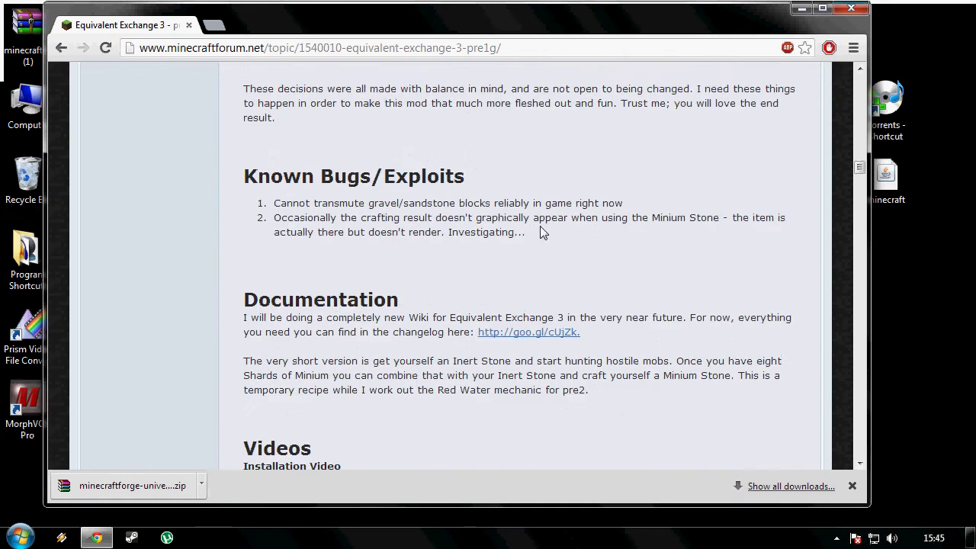
pyautogui.scroll(-11, 542, 231)
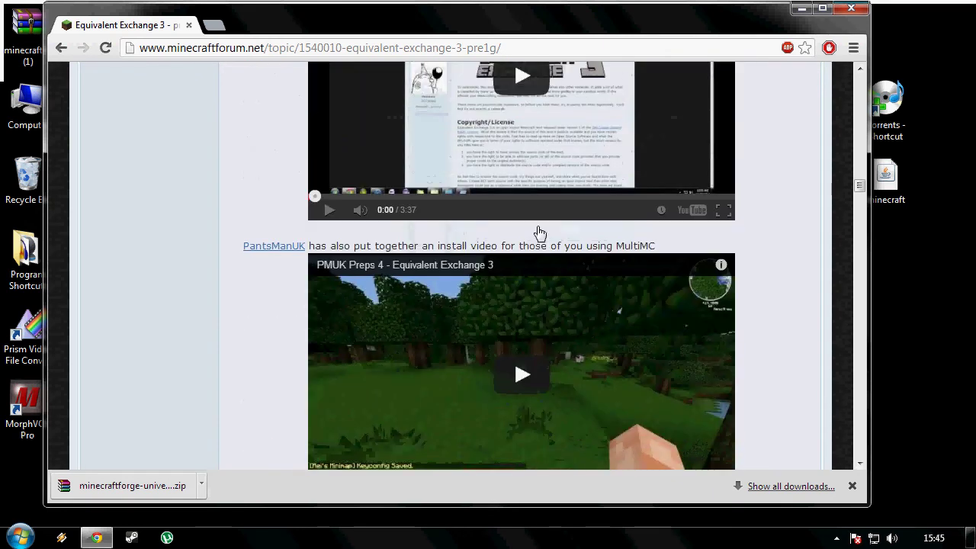
pyautogui.scroll(-5, 473, 227)
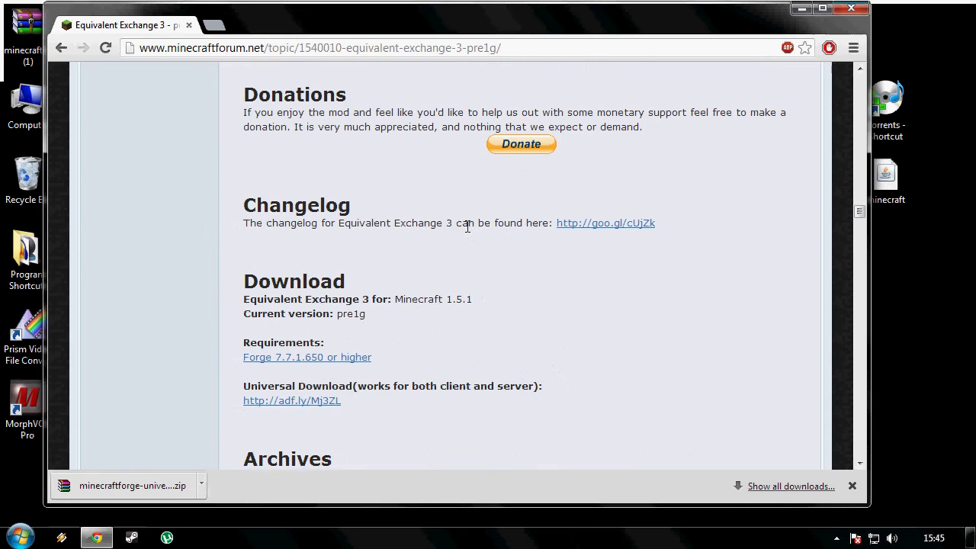
# Download the universal Equivalent Exchange 3 jar from the Download section, skip the ad, keep the flagged file and close the browser.
pyautogui.moveTo(243, 122); pyautogui.dragTo(466, 204)
pyautogui.click(467, 204)
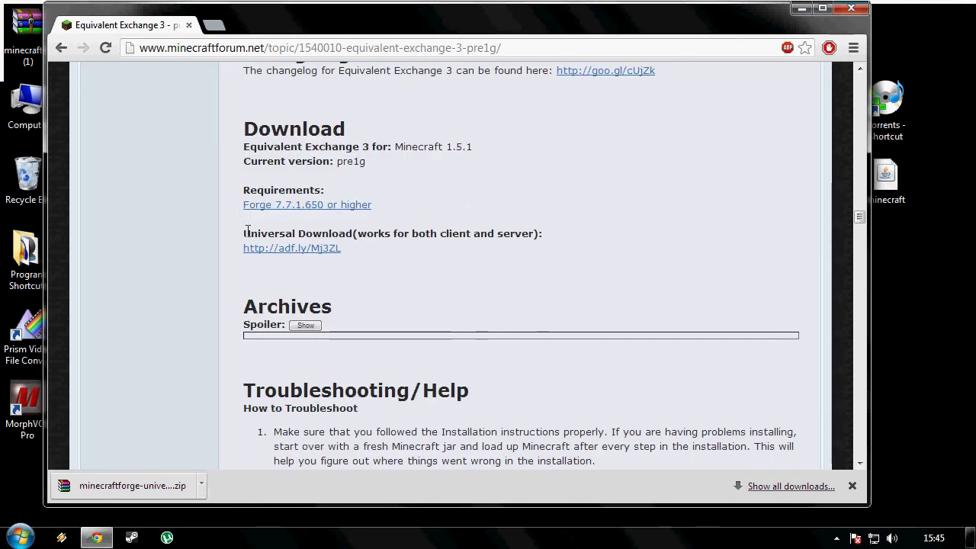
pyautogui.moveTo(243, 232); pyautogui.dragTo(353, 228)
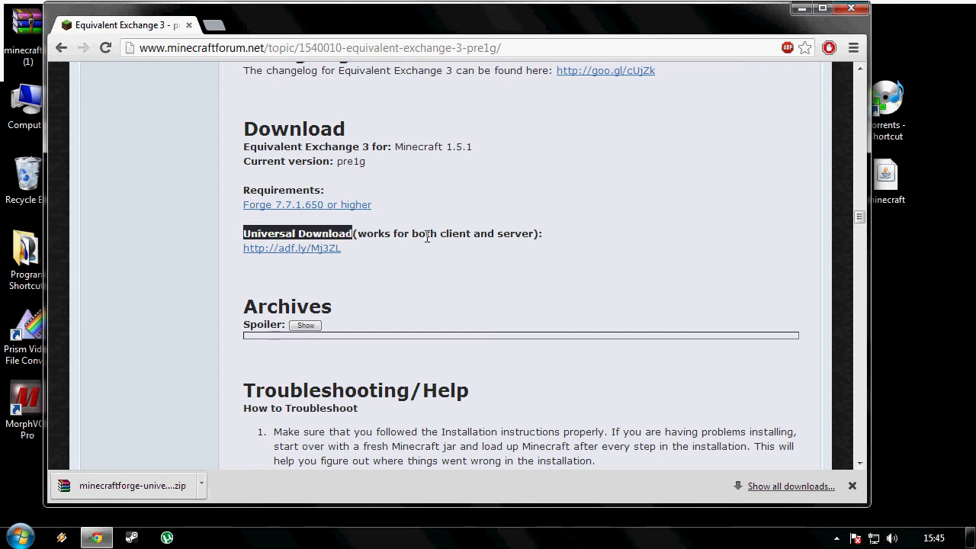
pyautogui.click(339, 241)
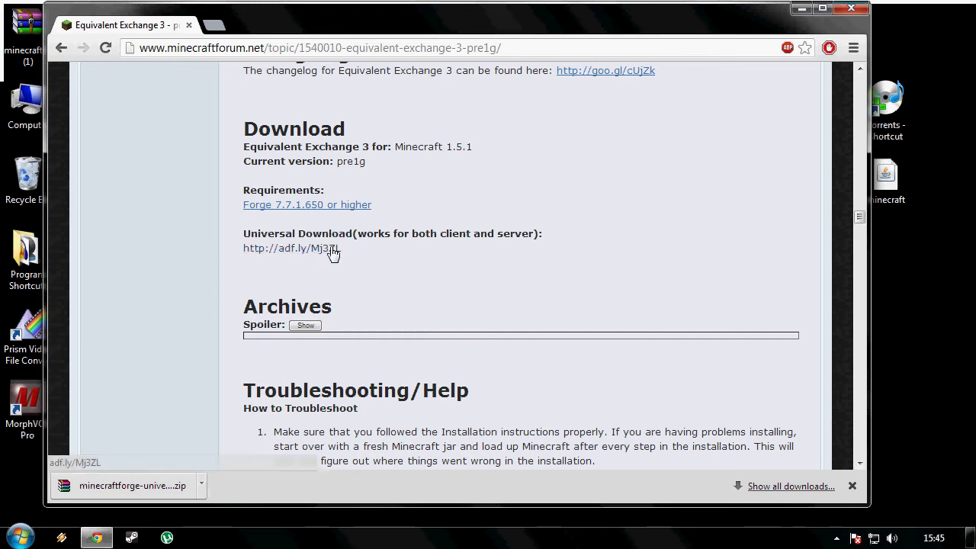
pyautogui.click(333, 250)
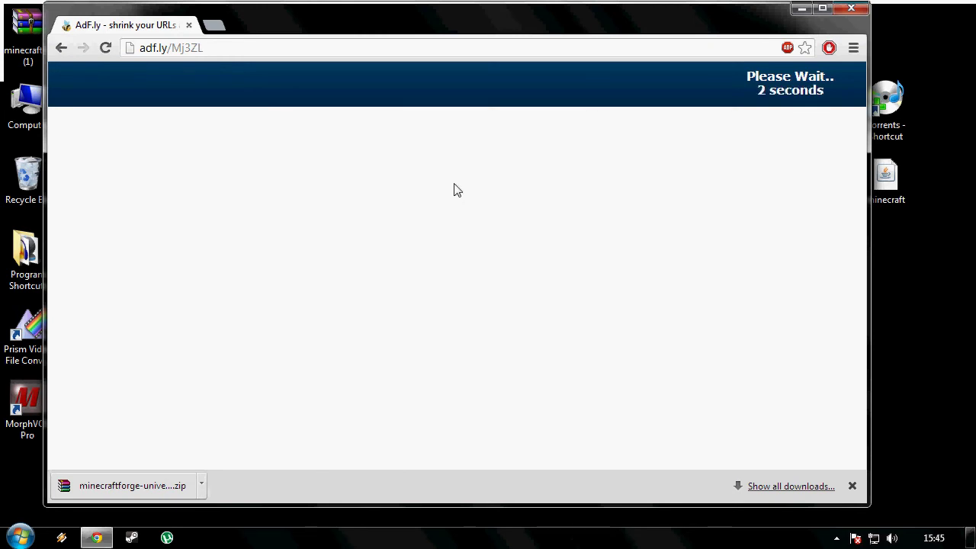
pyautogui.click(783, 87)
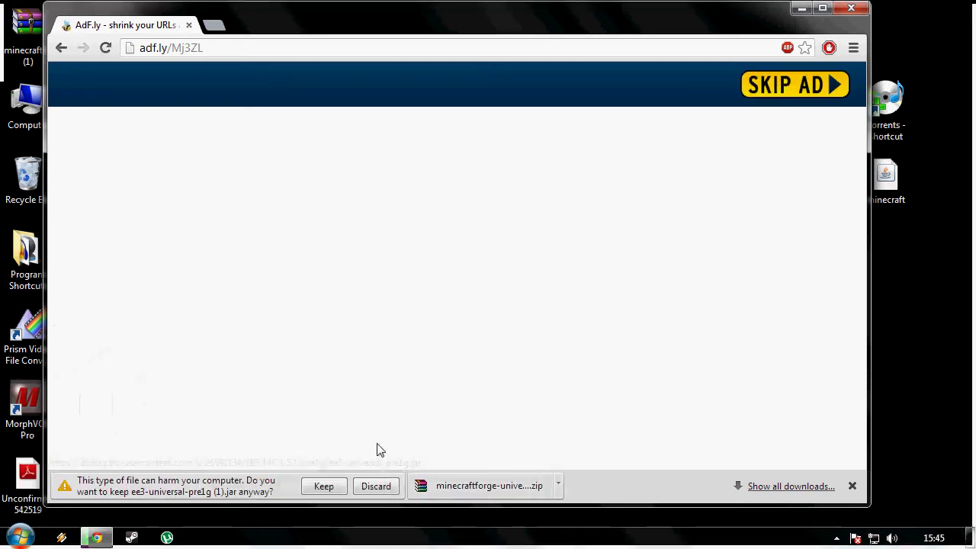
pyautogui.click(333, 488)
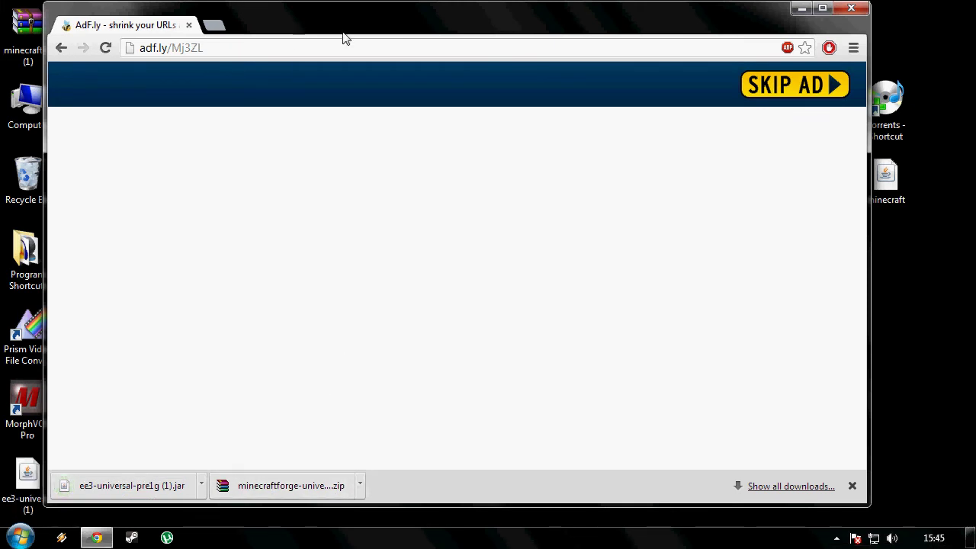
pyautogui.click(854, 9)
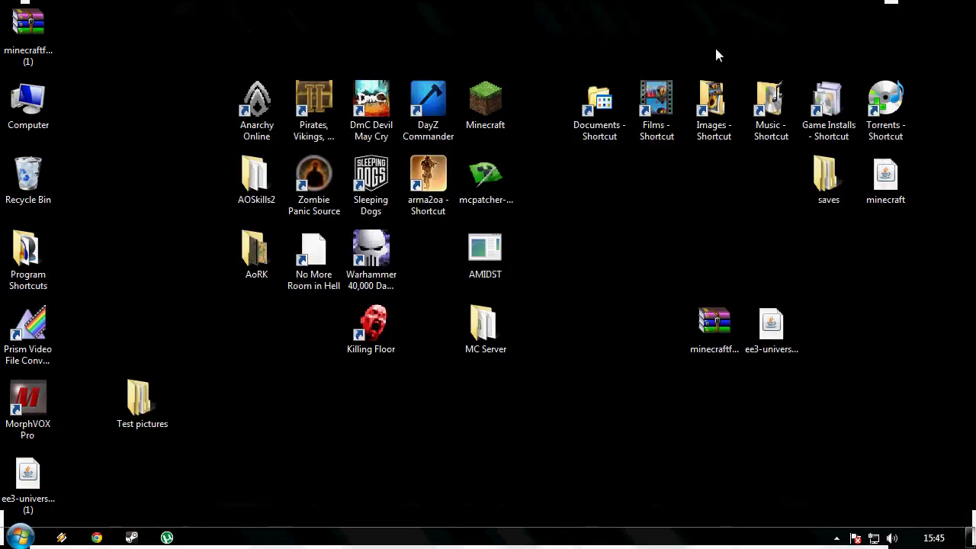
# Move the duplicate Forge and Equivalent Exchange 3 downloads marked (1) from the desktop to the Recycle Bin.
pyautogui.moveTo(28, 31); pyautogui.dragTo(65, 205)
pyautogui.moveTo(60, 481)
pyautogui.mouseDown()
pyautogui.moveTo(76, 485)
pyautogui.moveTo(29, 175)
pyautogui.mouseUp()
pyautogui.moveTo(861, 393); pyautogui.dragTo(666, 282)
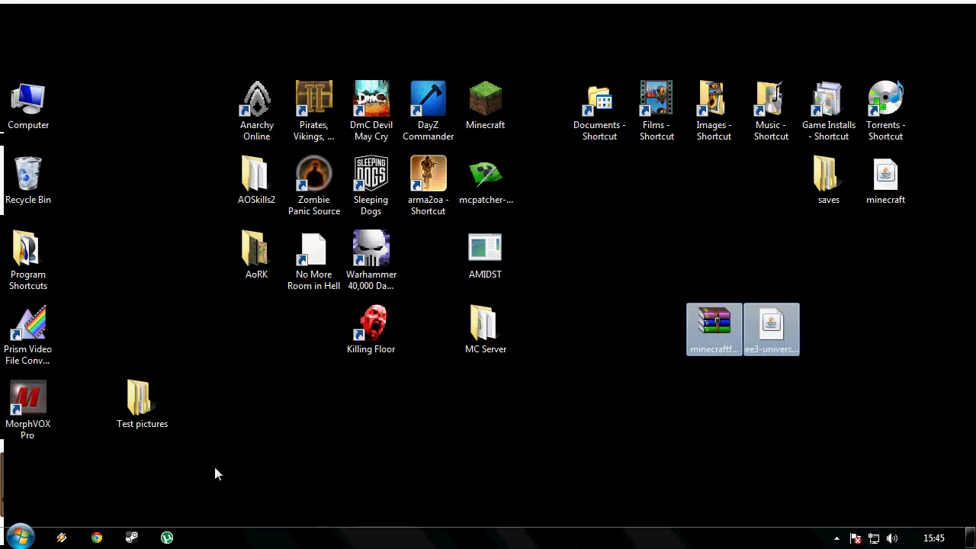
# Find the Roaming folder with %appdata% and open the bin folder inside .minecraft.
pyautogui.click(20, 537)
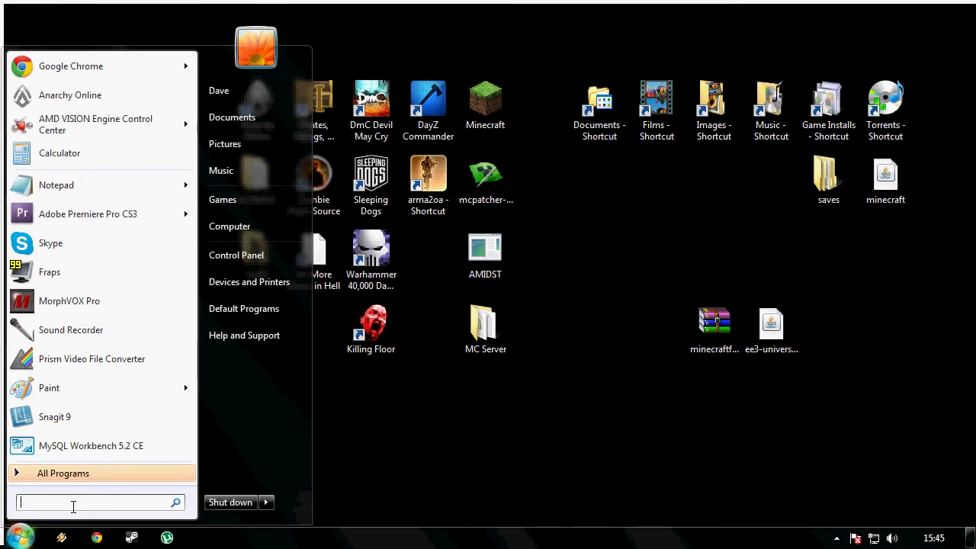
pyautogui.write('%app')
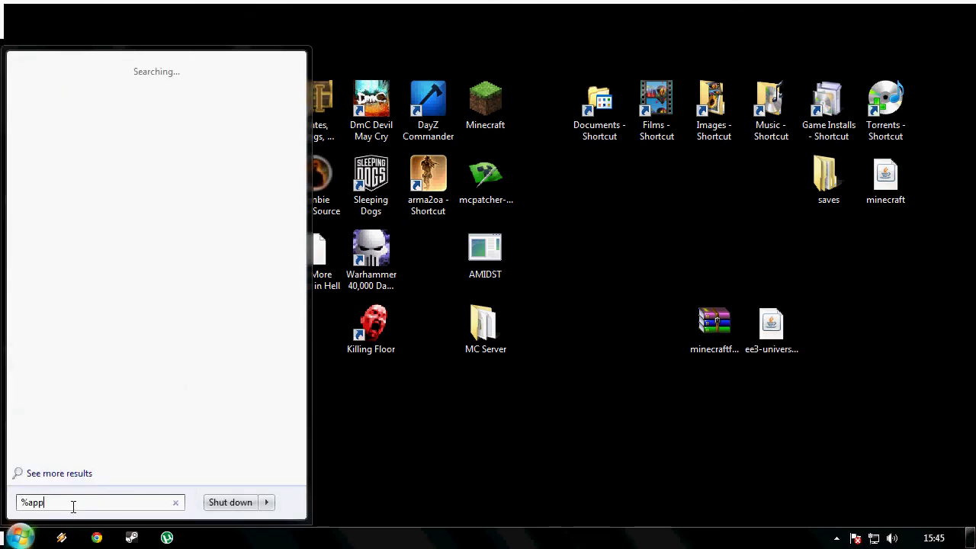
pyautogui.write('data')
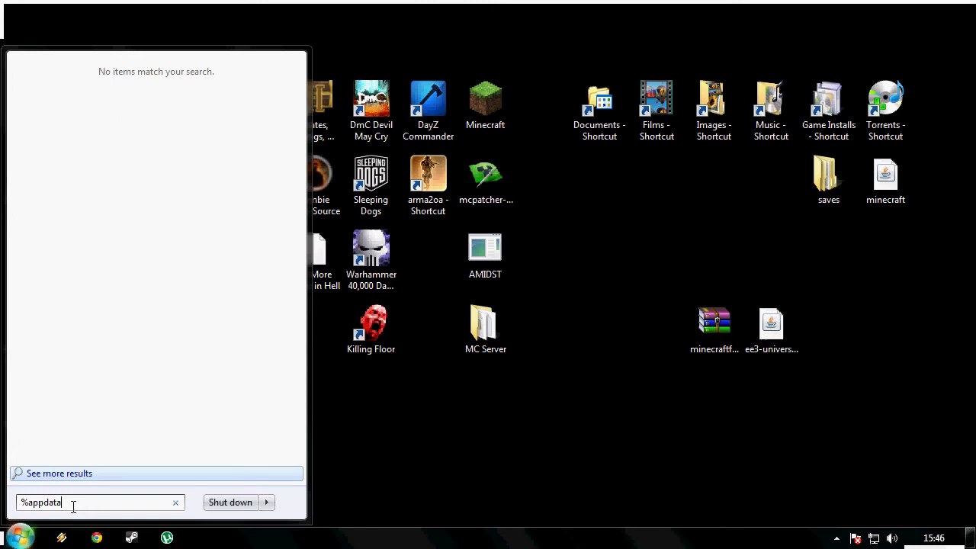
pyautogui.write('%')
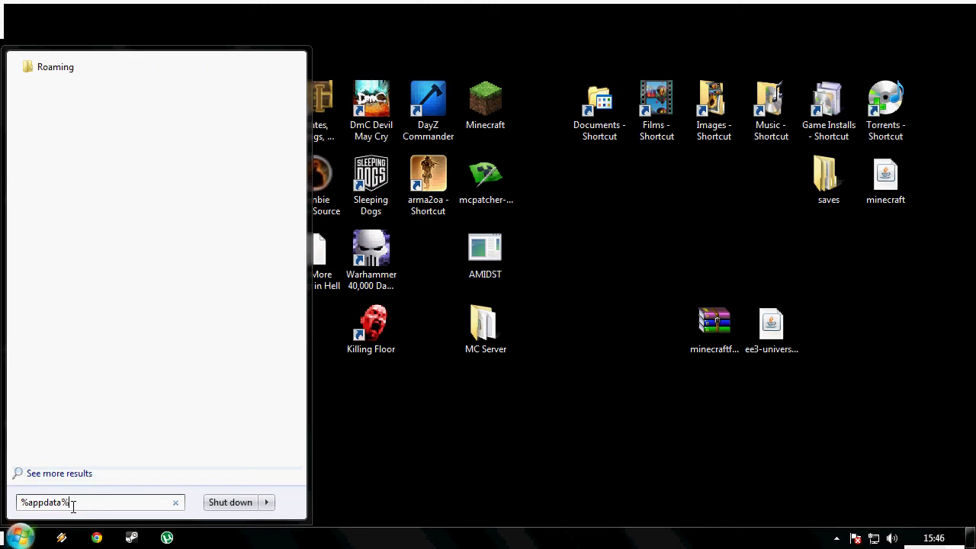
pyautogui.click(67, 70)
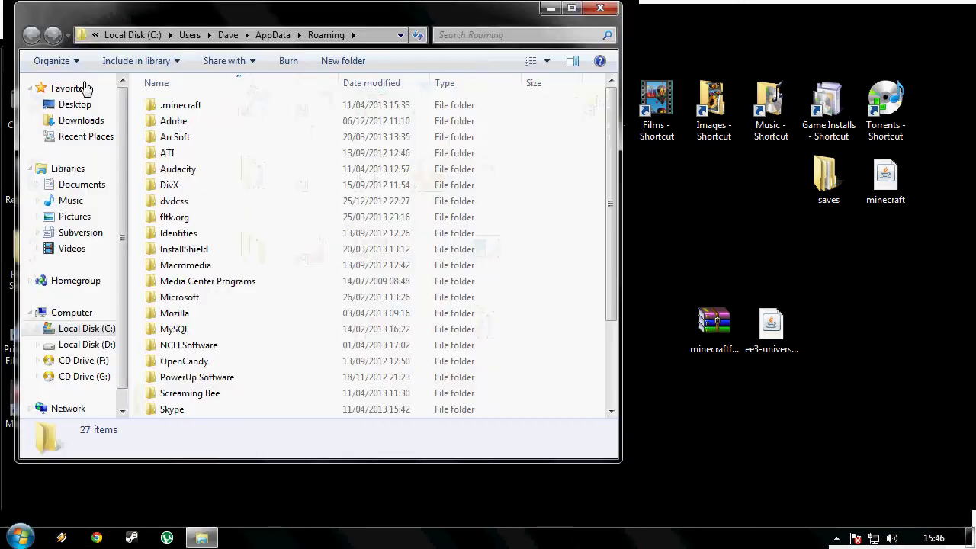
pyautogui.doubleClick(194, 109)
pyautogui.doubleClick(171, 109)
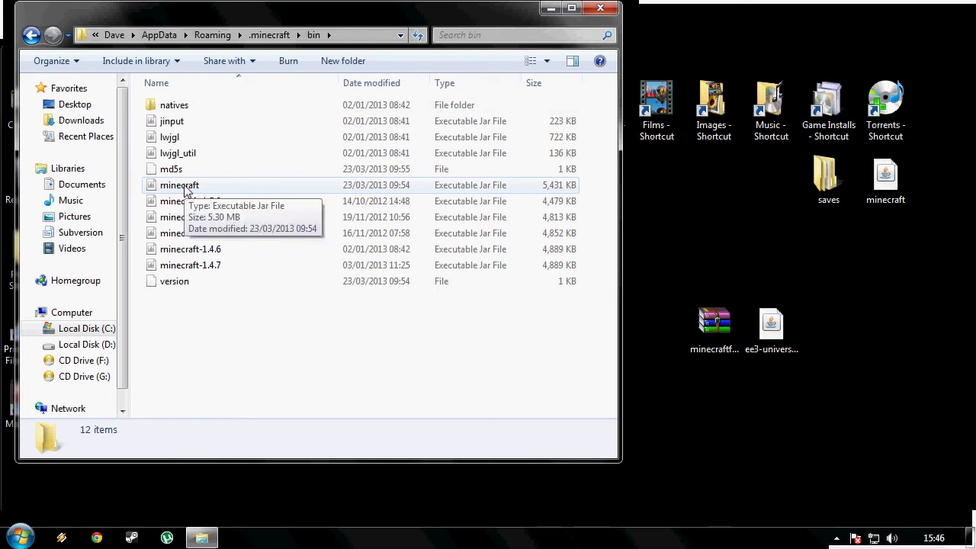
# Open the minecraft jar from the bin folder in WinRAR archiver and dismiss the licence notice.
pyautogui.click(184, 186)
pyautogui.rightClick(183, 186)
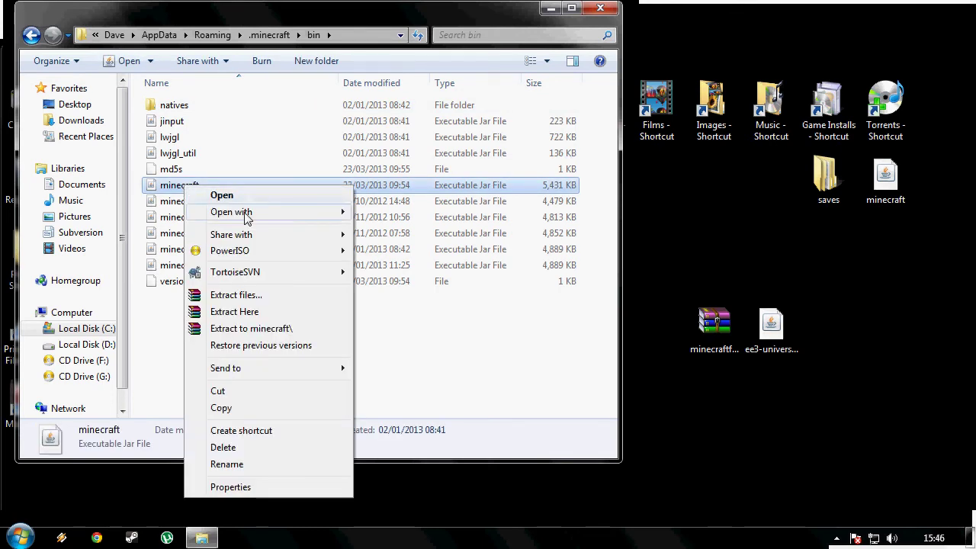
pyautogui.moveTo(245, 219)
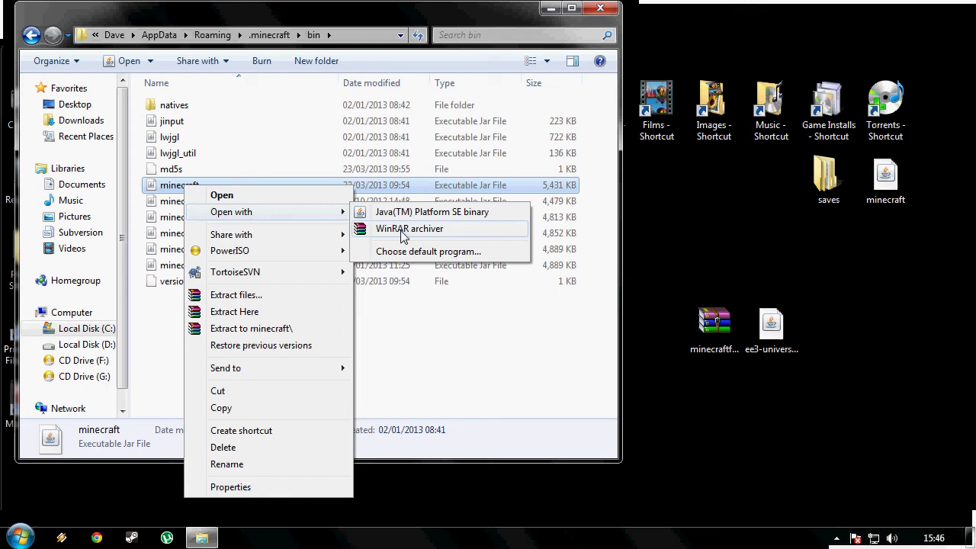
pyautogui.click(401, 235)
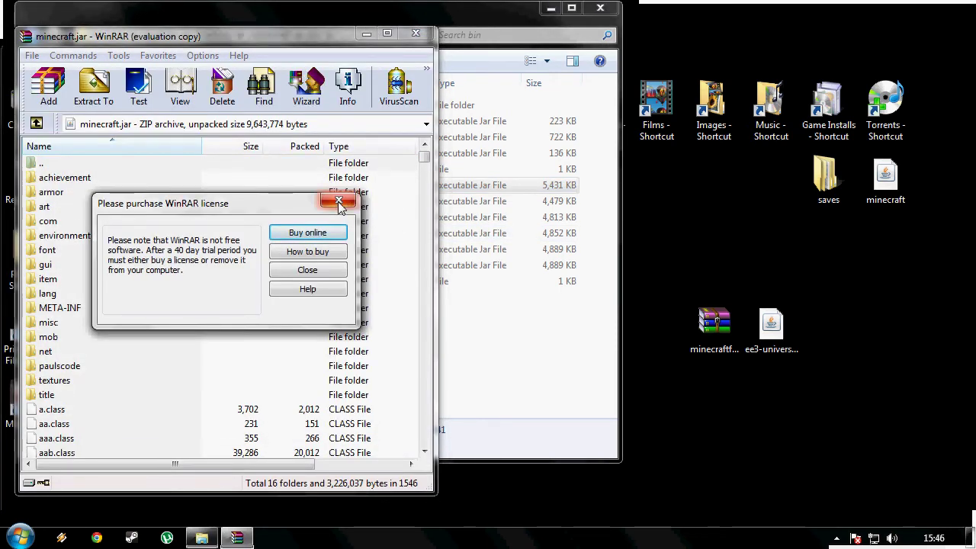
pyautogui.click(338, 205)
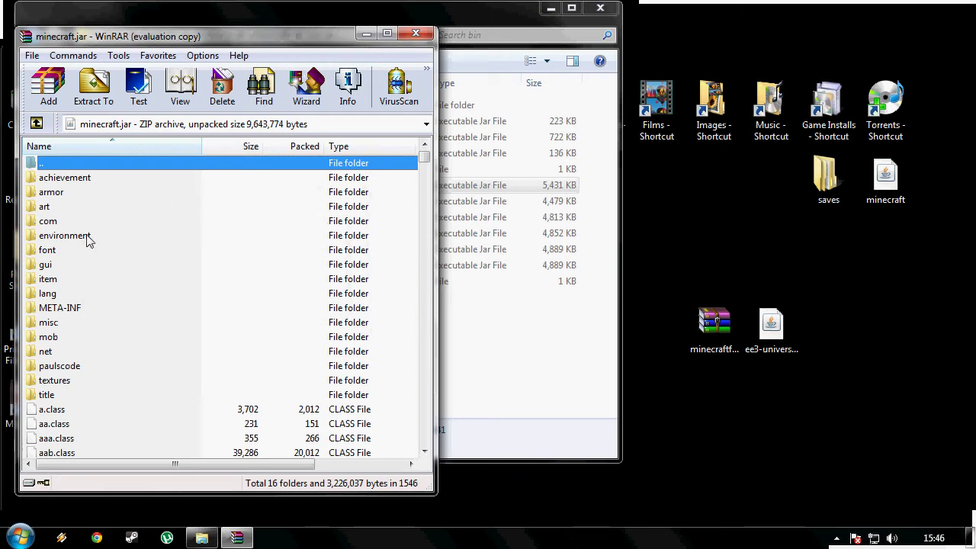
# Delete the META-INF folder from minecraft.jar and confirm the deletion.
pyautogui.click(72, 311)
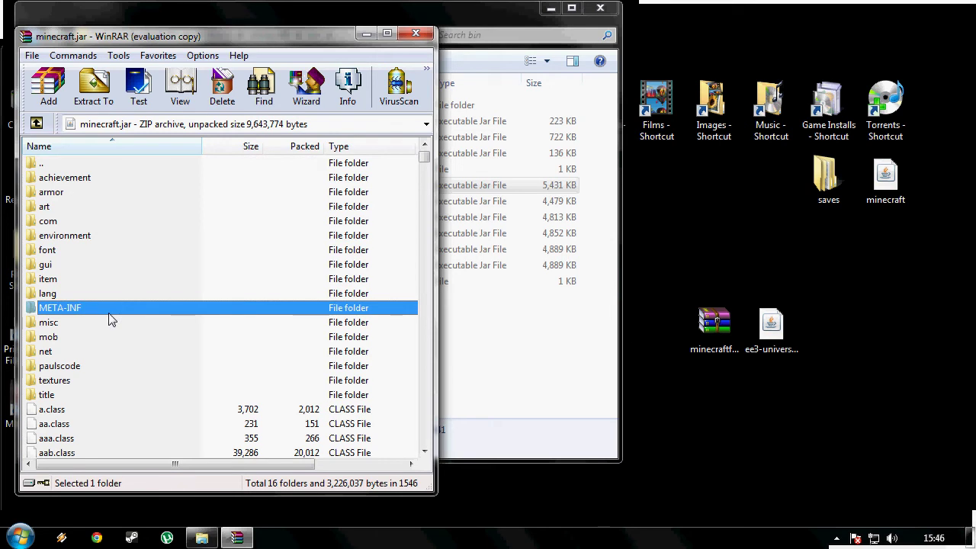
pyautogui.press('Delete')
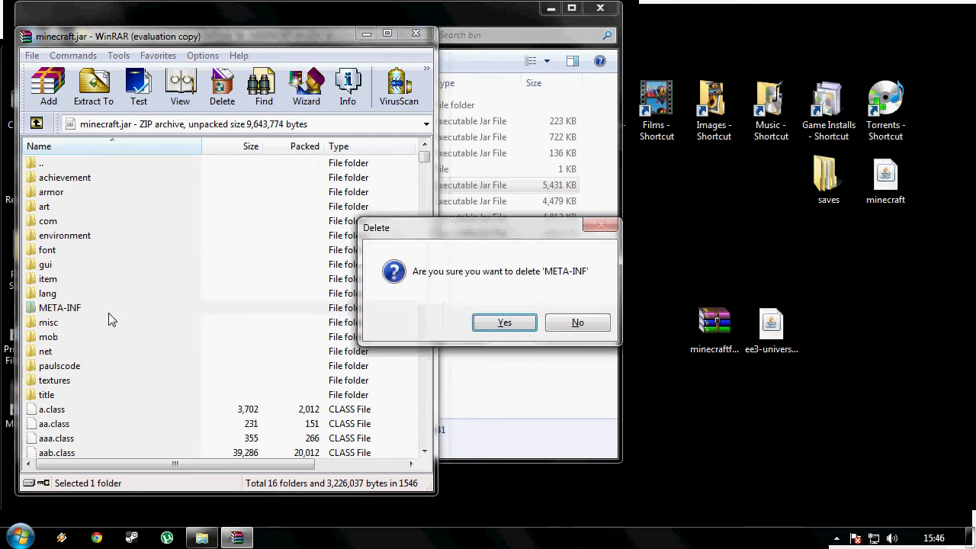
pyautogui.press('Return')
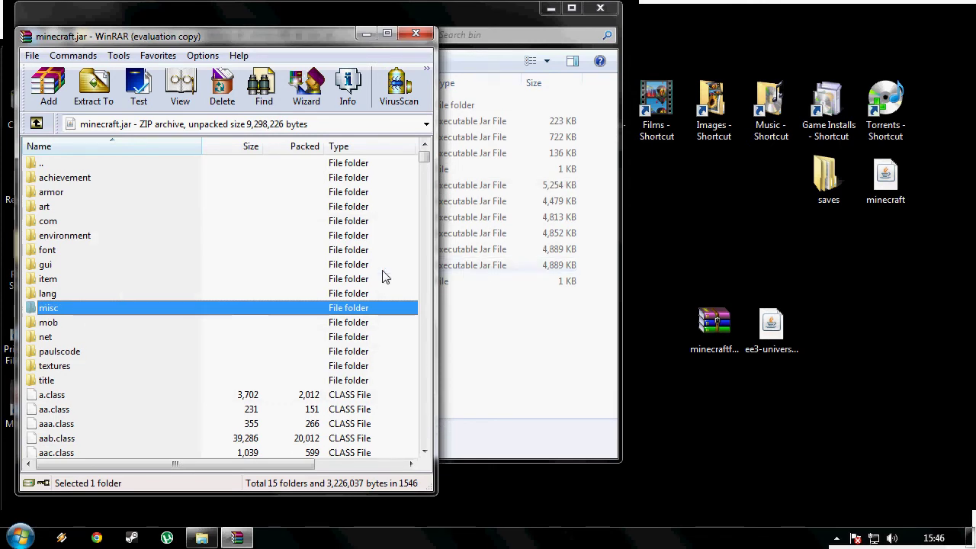
# Open minecraftforge-universal-1.5.1-7.7.1.650 from the desktop in WinRAR archiver and place its window beside the minecraft.jar window.
pyautogui.rightClick(702, 333)
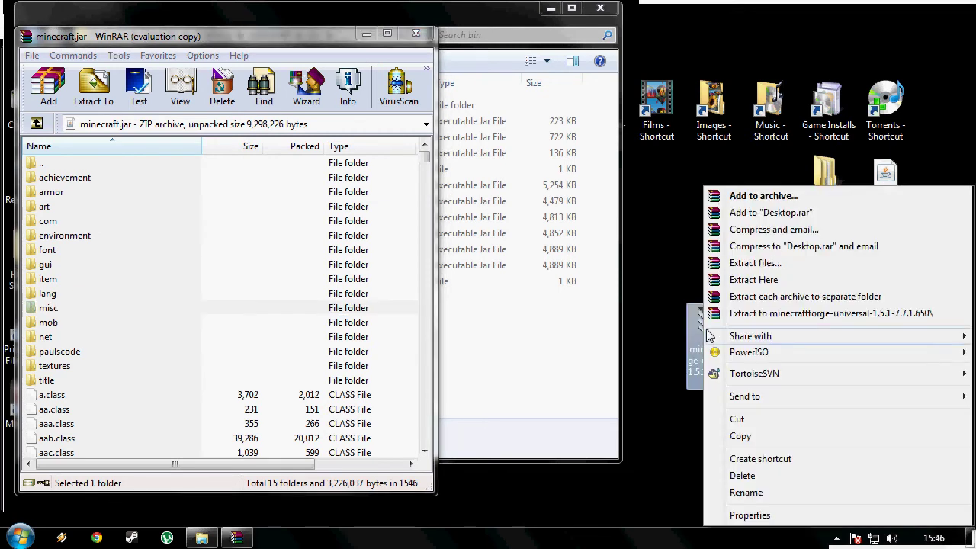
pyautogui.click(713, 343)
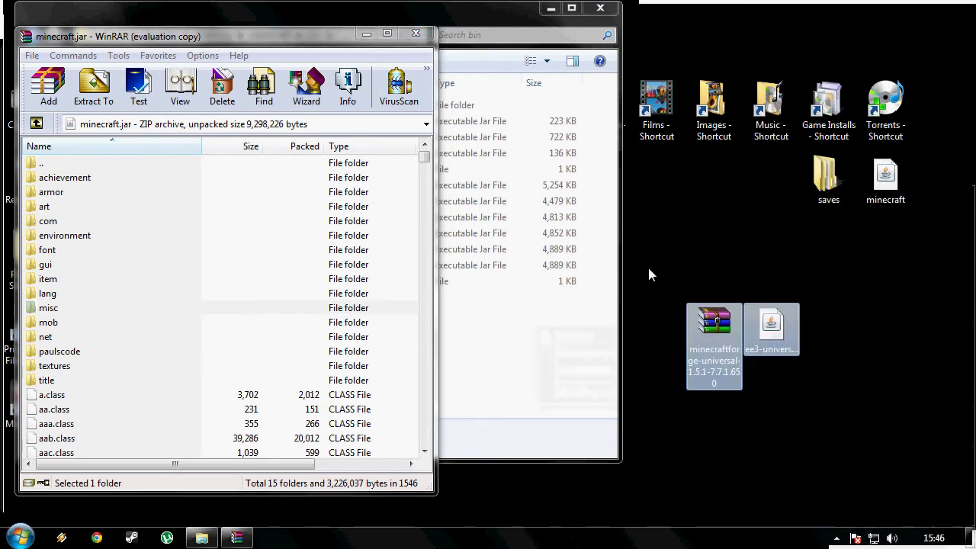
pyautogui.rightClick(712, 337)
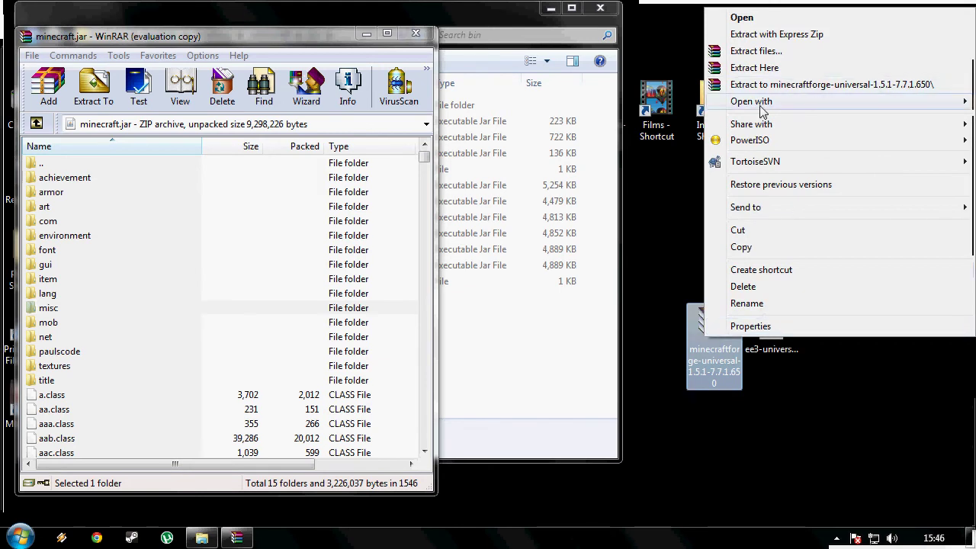
pyautogui.moveTo(755, 109)
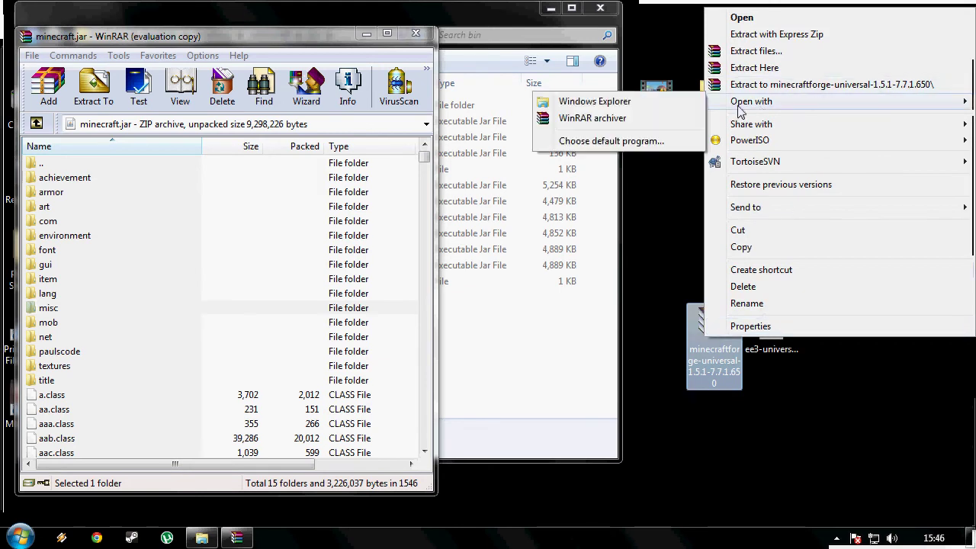
pyautogui.click(591, 120)
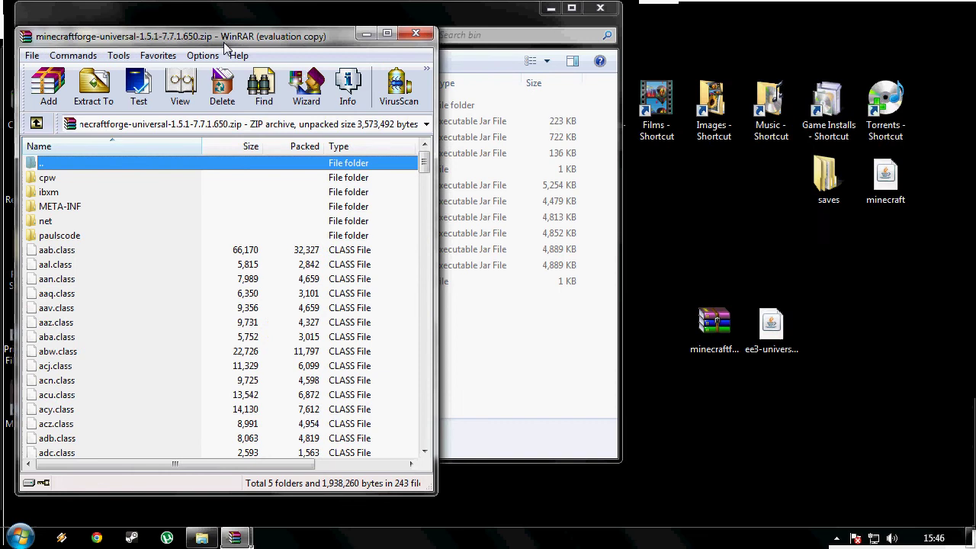
pyautogui.click(340, 199)
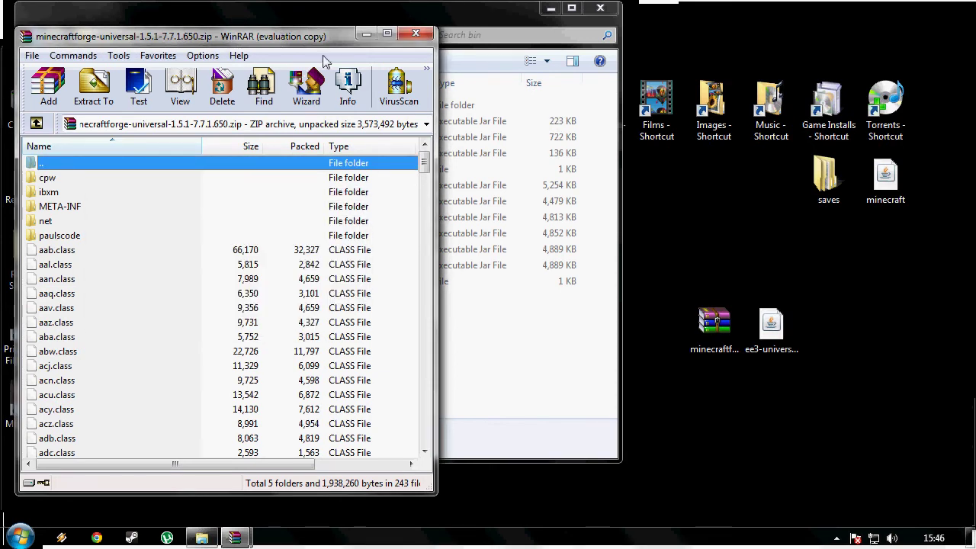
pyautogui.moveTo(274, 42); pyautogui.dragTo(705, 43)
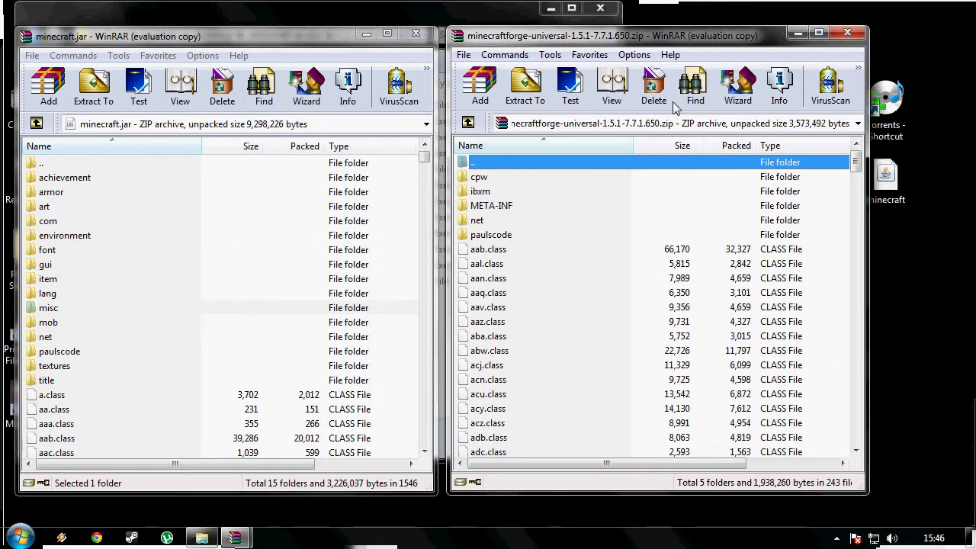
# Add all files and folders from the Forge archive to minecraft.jar and close both archive windows.
pyautogui.click(528, 178)
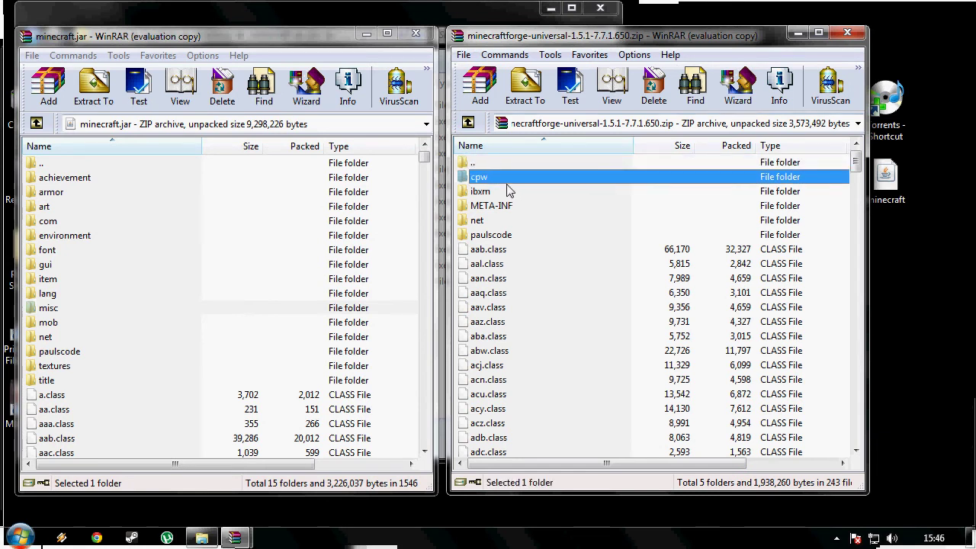
pyautogui.hotkey('ctrl', 'a')
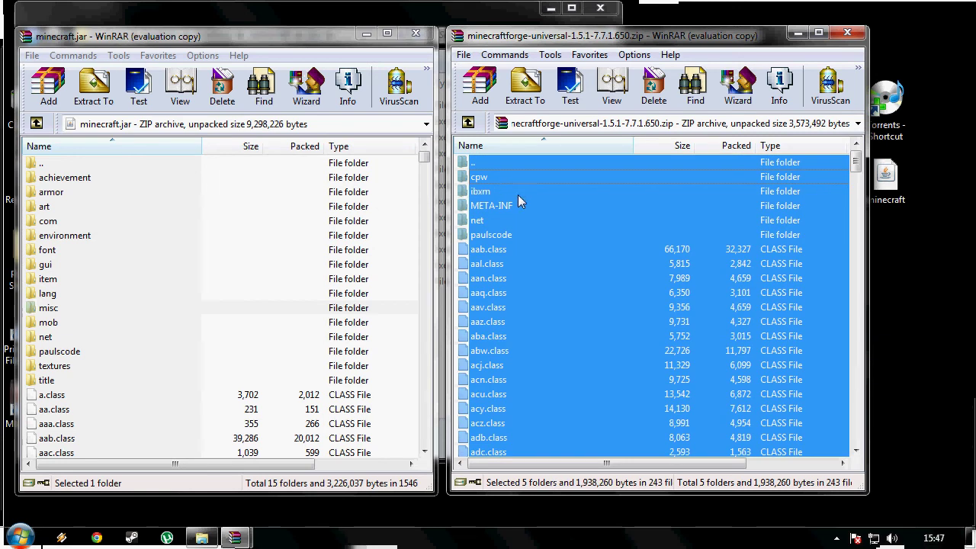
pyautogui.moveTo(510, 205); pyautogui.dragTo(350, 221)
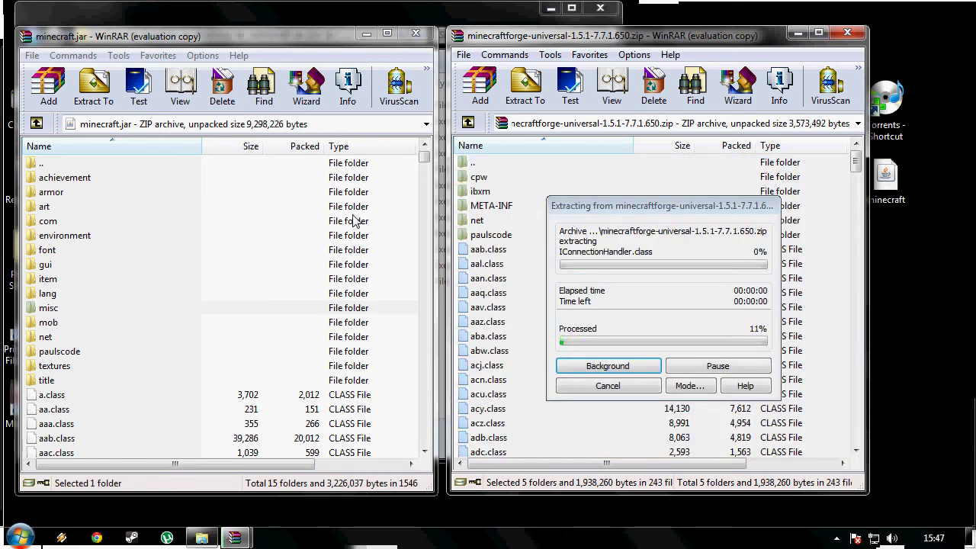
pyautogui.click(243, 393)
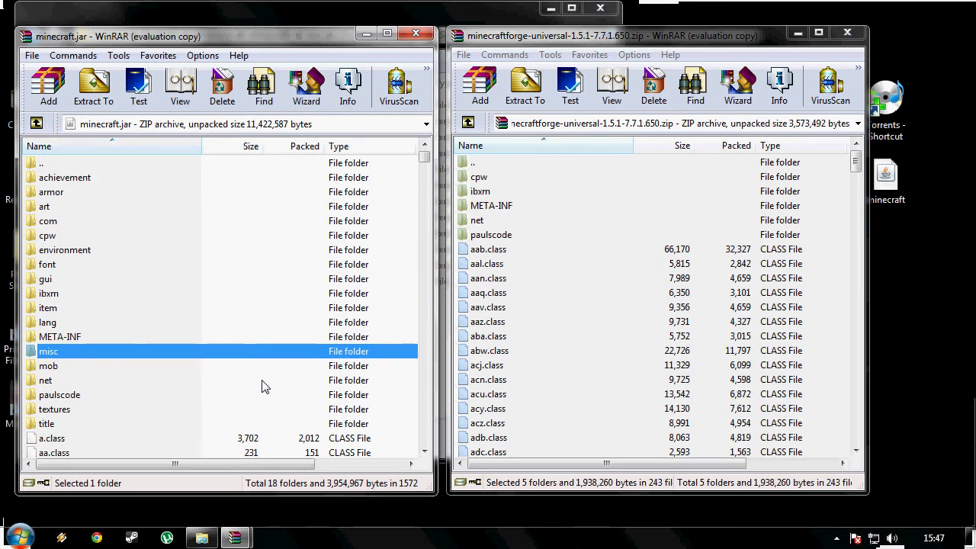
pyautogui.click(847, 33)
pyautogui.click(416, 33)
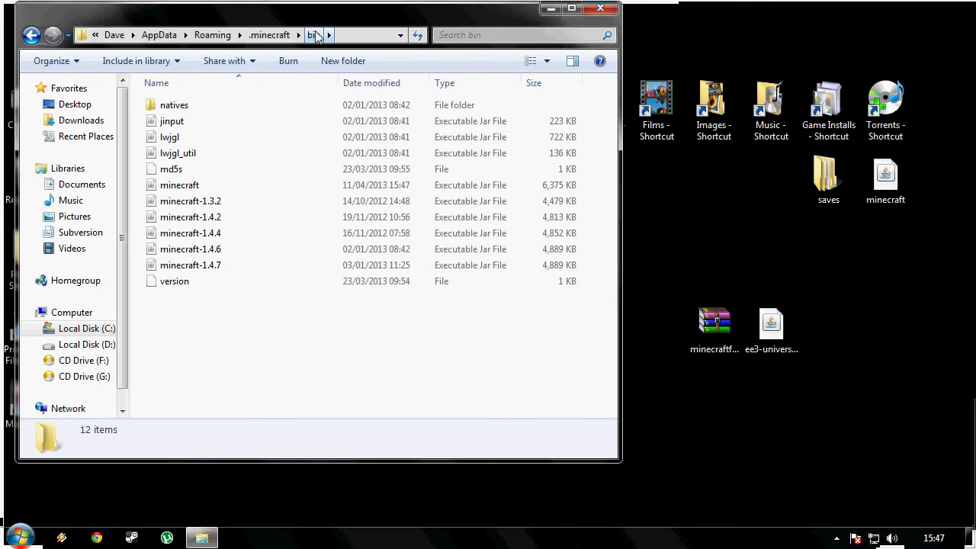
# Launch Minecraft with the saved login, check the Forge version and loaded mods on the title screen, and quit the game.
pyautogui.click(551, 9)
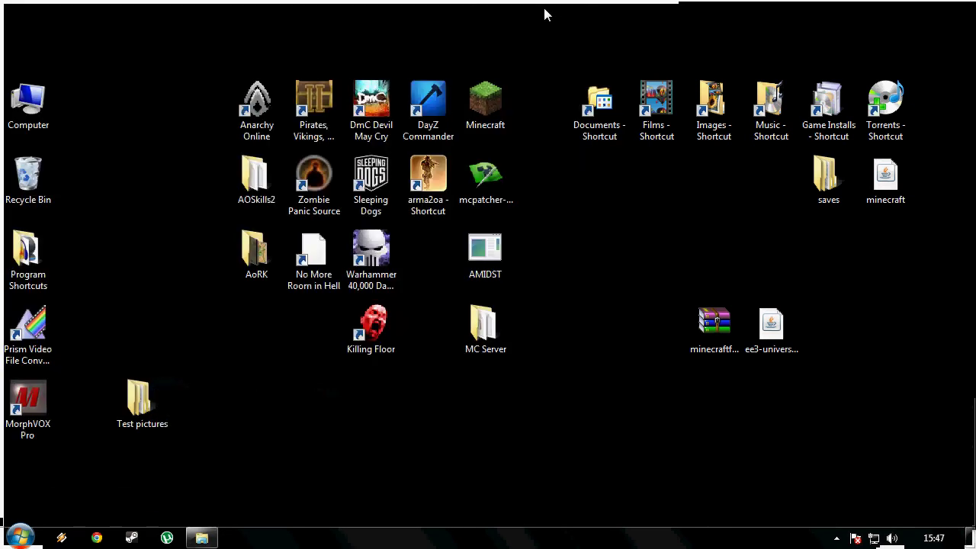
pyautogui.click(499, 122)
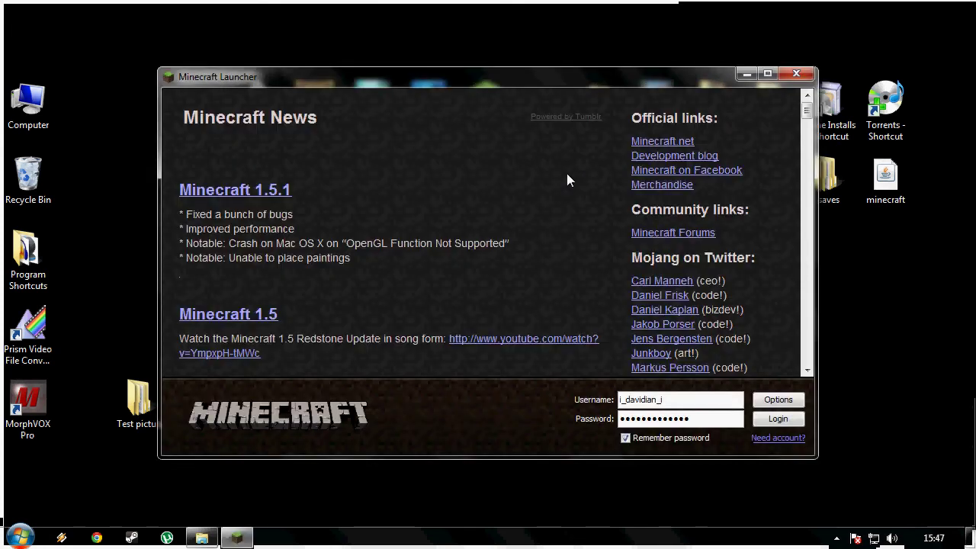
pyautogui.click(785, 419)
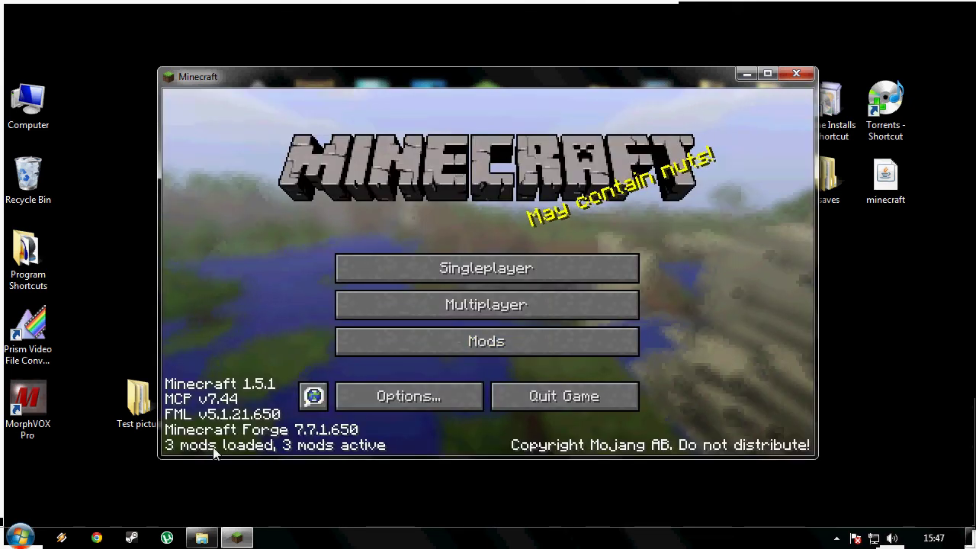
pyautogui.click(552, 397)
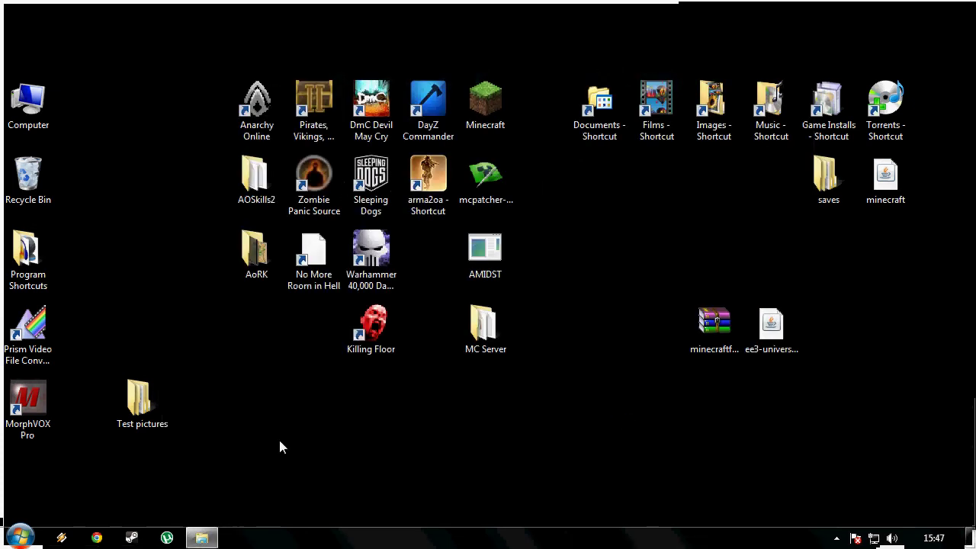
# Return to the bin folder window, go up to .minecraft and open the mods folder.
pyautogui.click(201, 537)
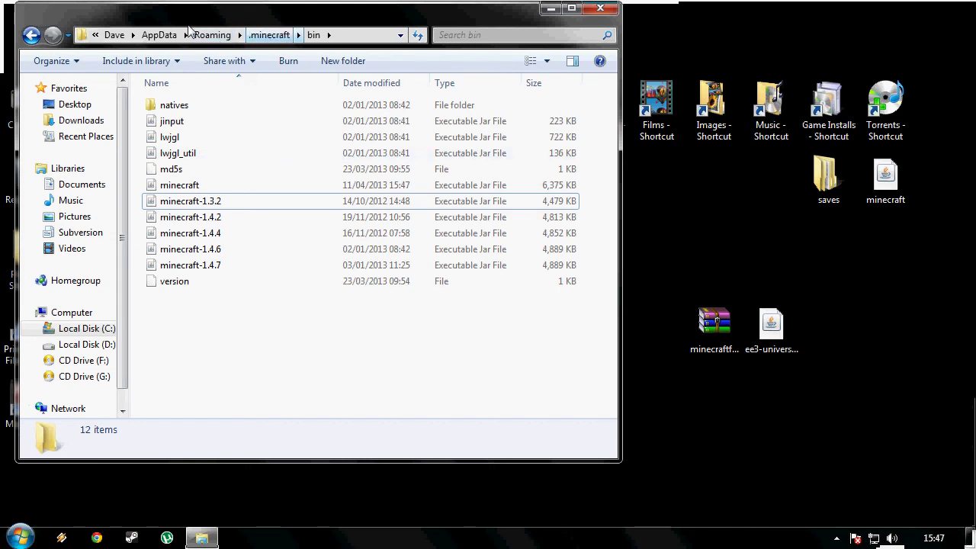
pyautogui.click(273, 35)
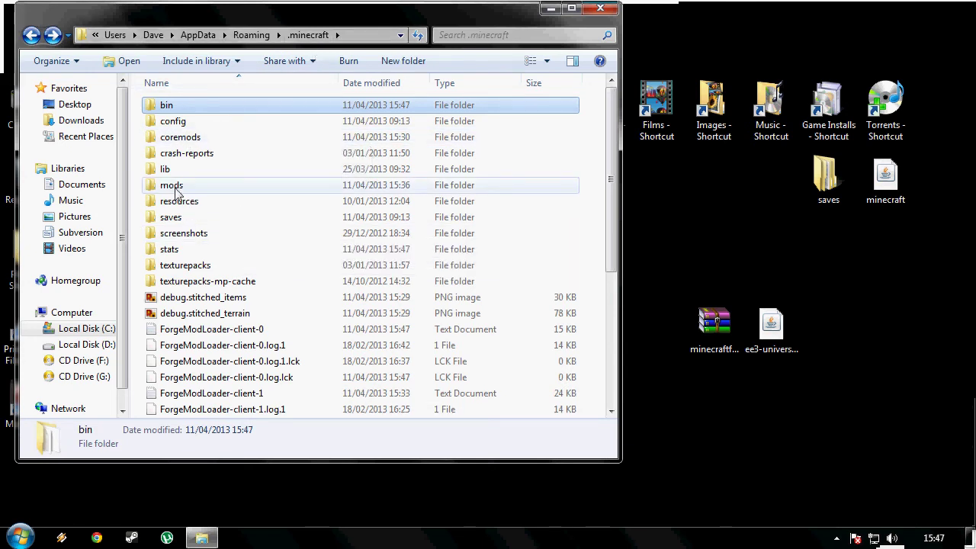
pyautogui.moveTo(183, 190)
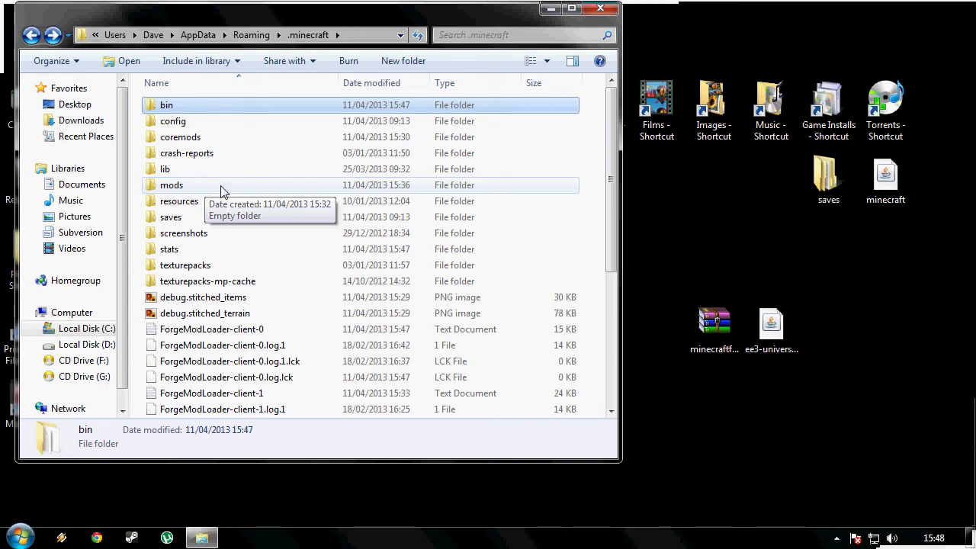
pyautogui.doubleClick(222, 191)
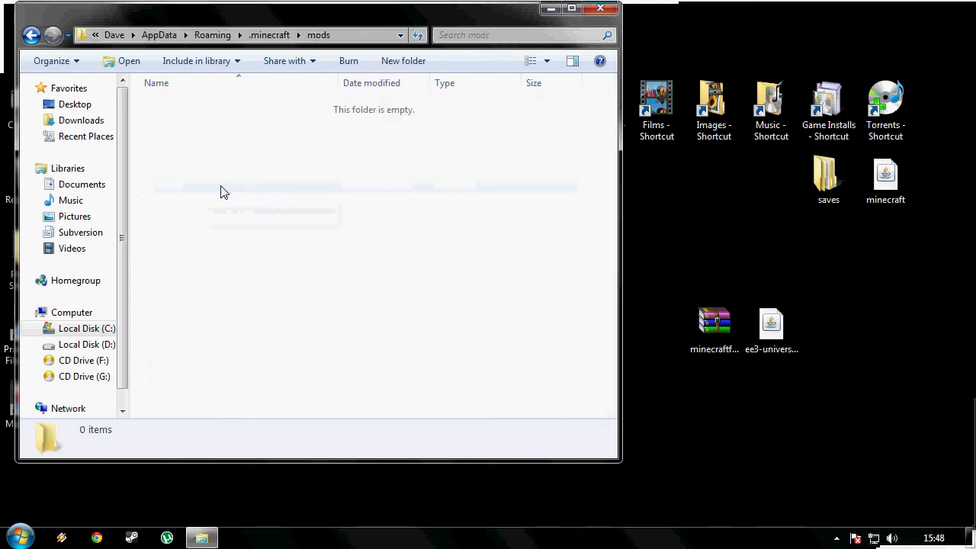
# Copy the ee3-universal-pre1g jar from the desktop into the mods folder and close the folder window.
pyautogui.rightClick(781, 320)
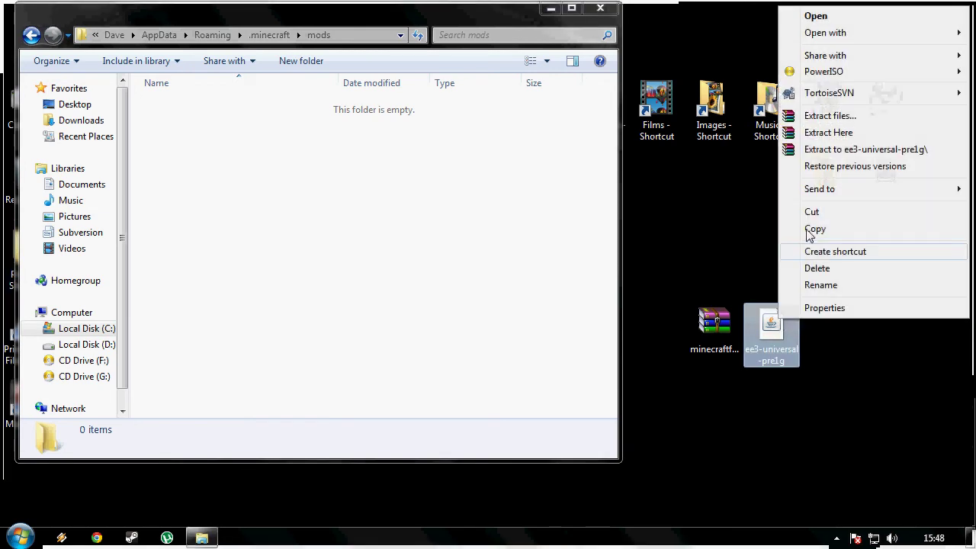
pyautogui.click(812, 230)
pyautogui.rightClick(158, 234)
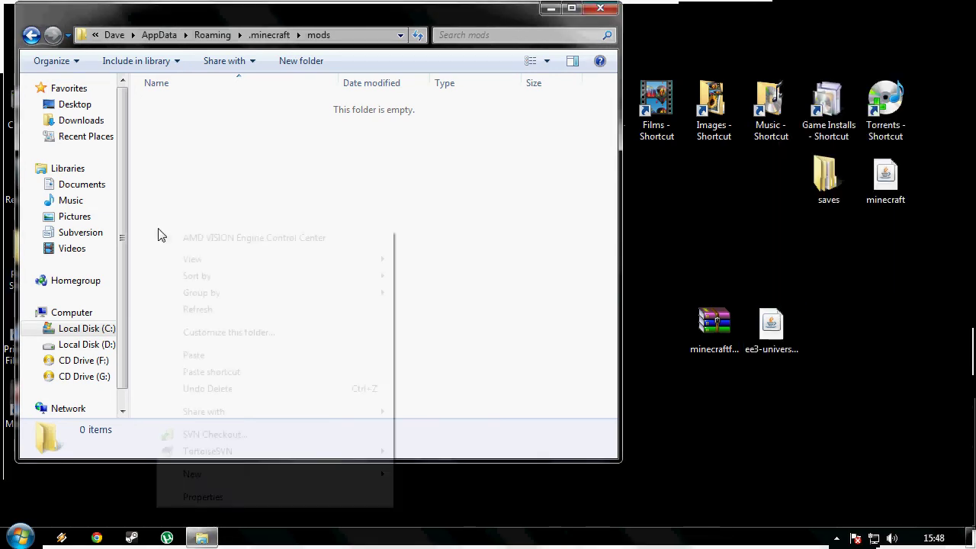
pyautogui.click(213, 355)
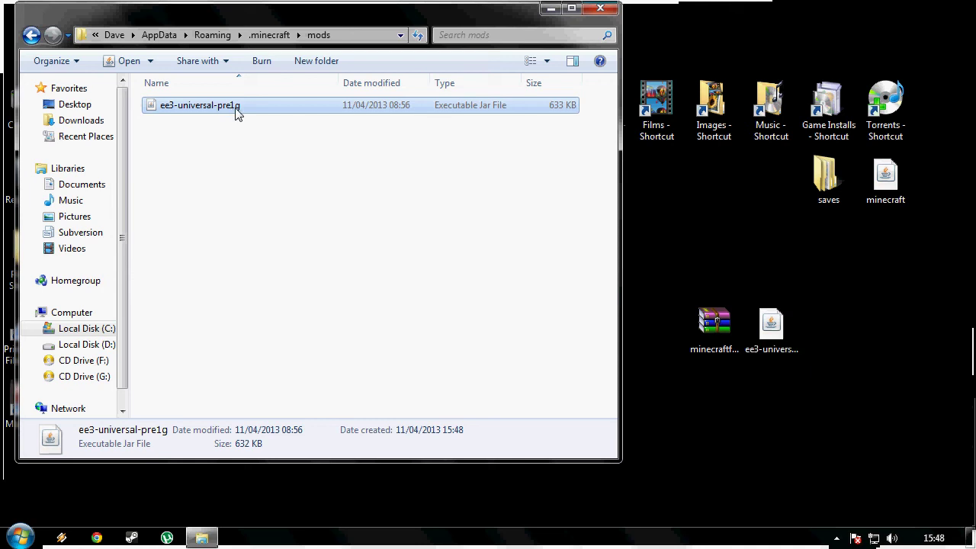
pyautogui.click(600, 10)
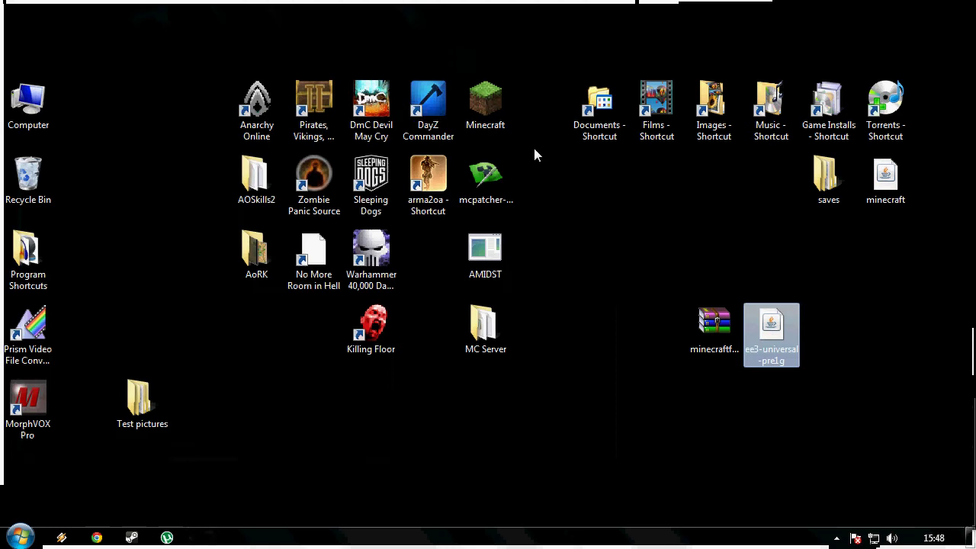
# Launch Minecraft with the saved login and create a new singleplayer world in Creative game mode.
pyautogui.doubleClick(487, 102)
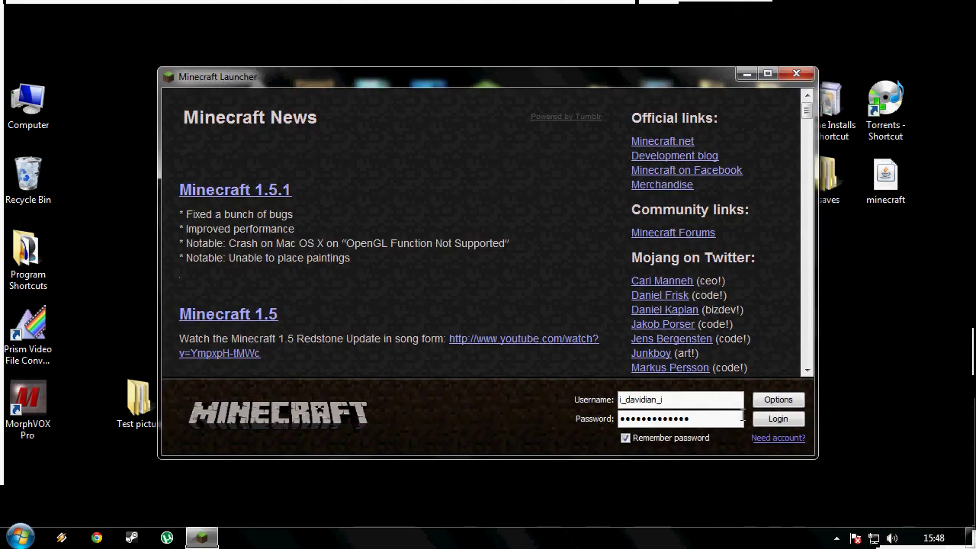
pyautogui.click(776, 419)
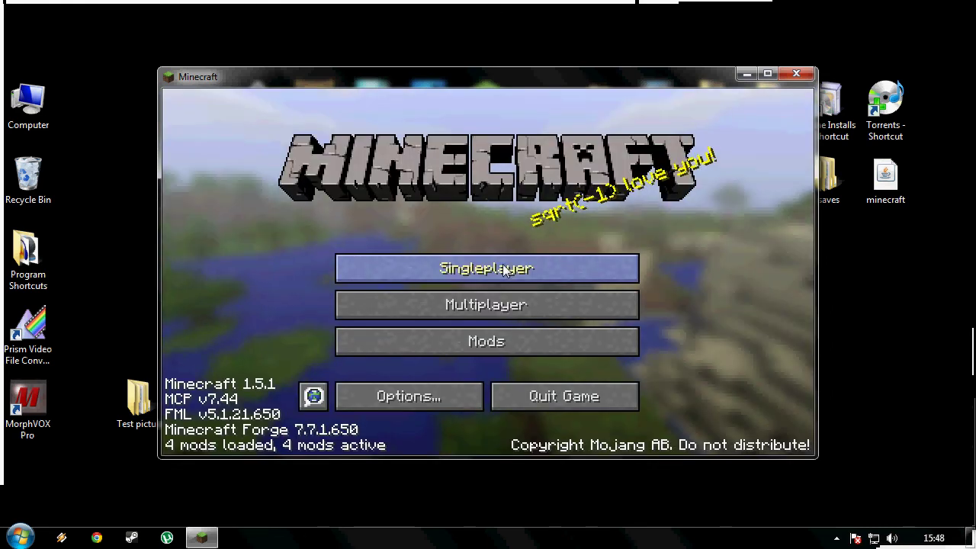
pyautogui.click(504, 270)
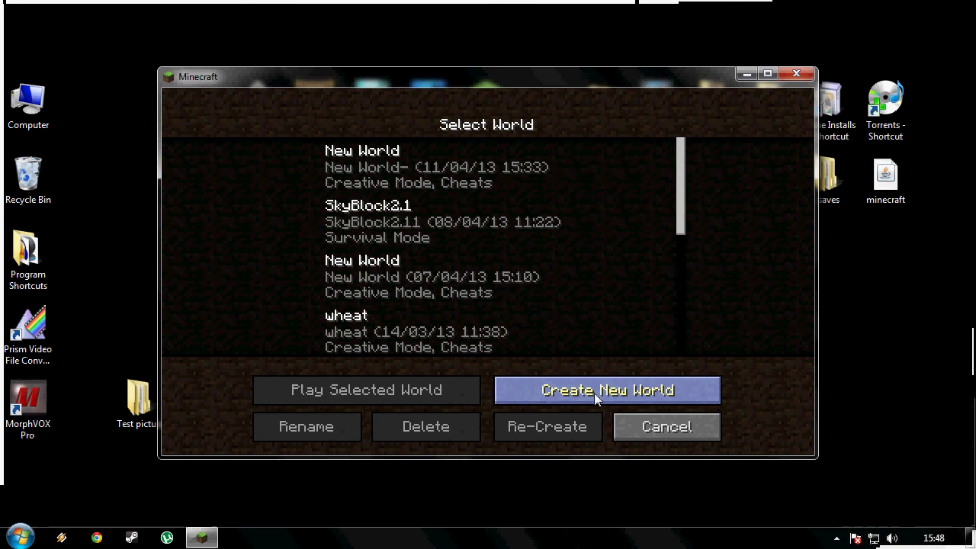
pyautogui.click(593, 392)
pyautogui.click(532, 286)
pyautogui.click(530, 283)
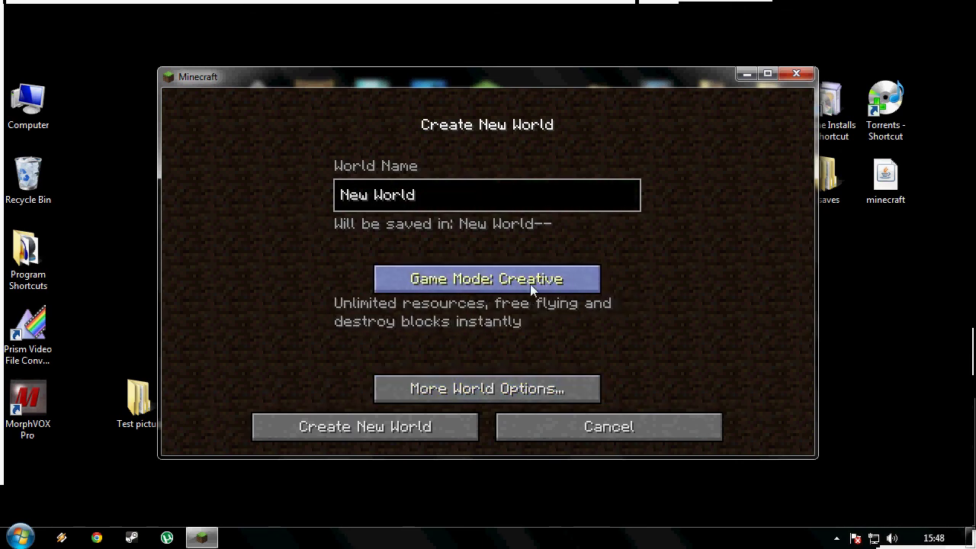
pyautogui.click(408, 428)
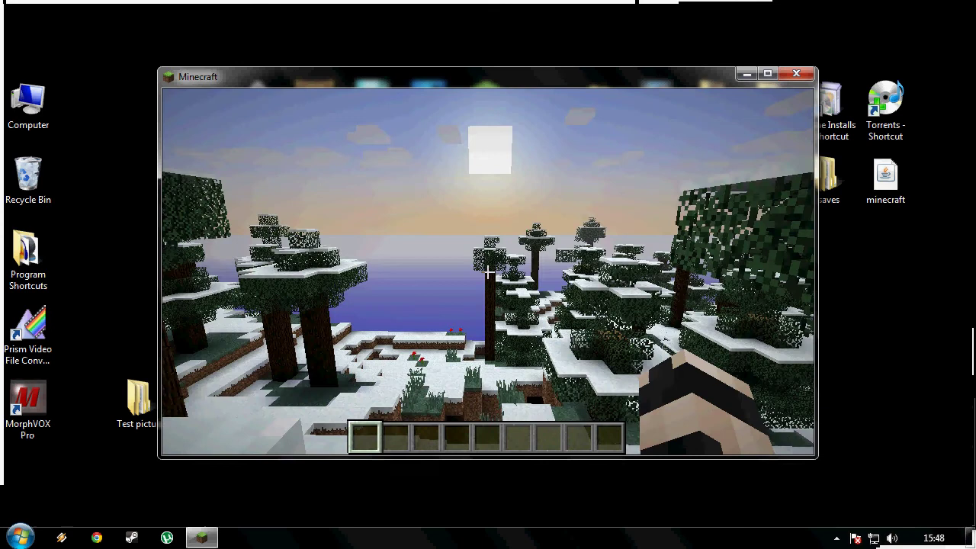
# Open the creative inventory and examine the Equivalent Exchange 3 items on its second page.
pyautogui.press('e')
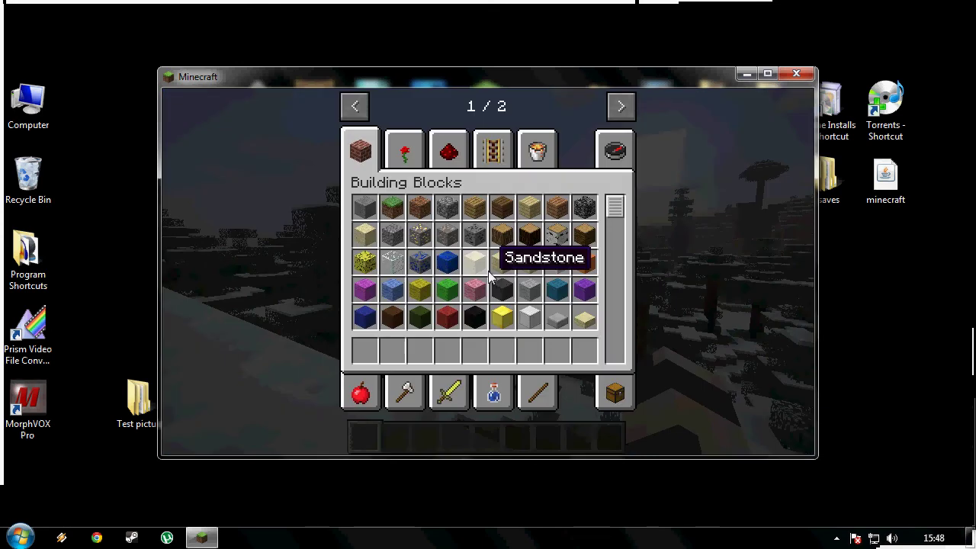
pyautogui.click(623, 109)
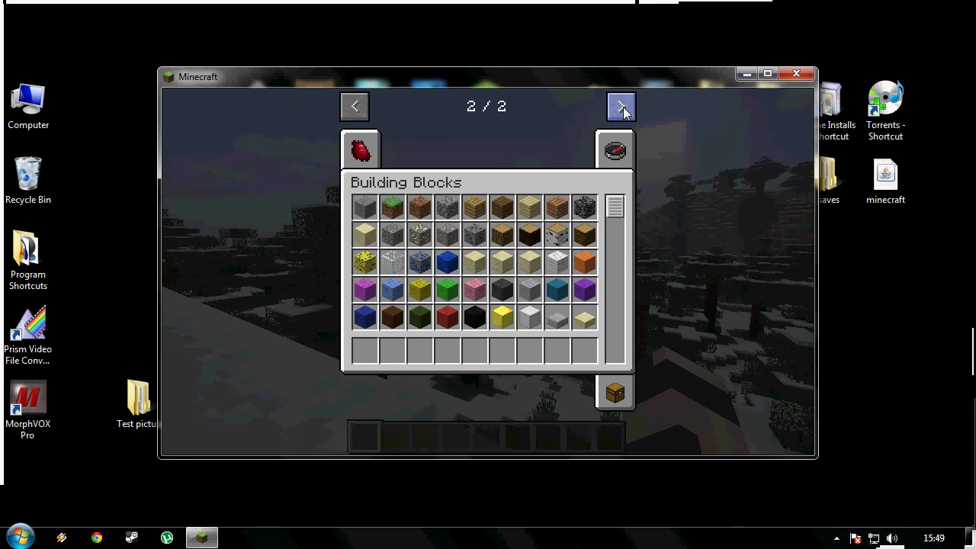
pyautogui.click(361, 150)
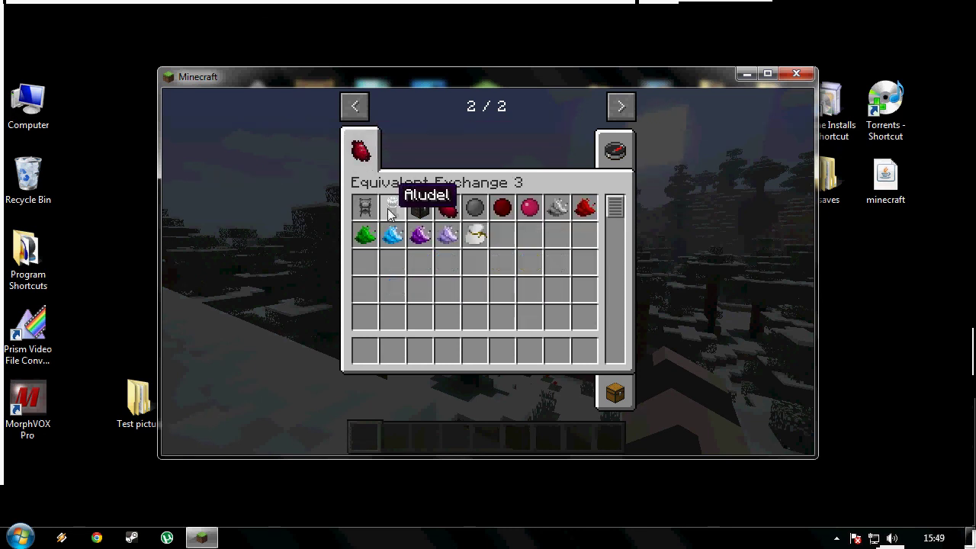
# Put the Aludel, Calcinator and Alchemical Chest into the first three hotbar slots and close the inventory.
pyautogui.click(390, 214)
pyautogui.click(365, 351)
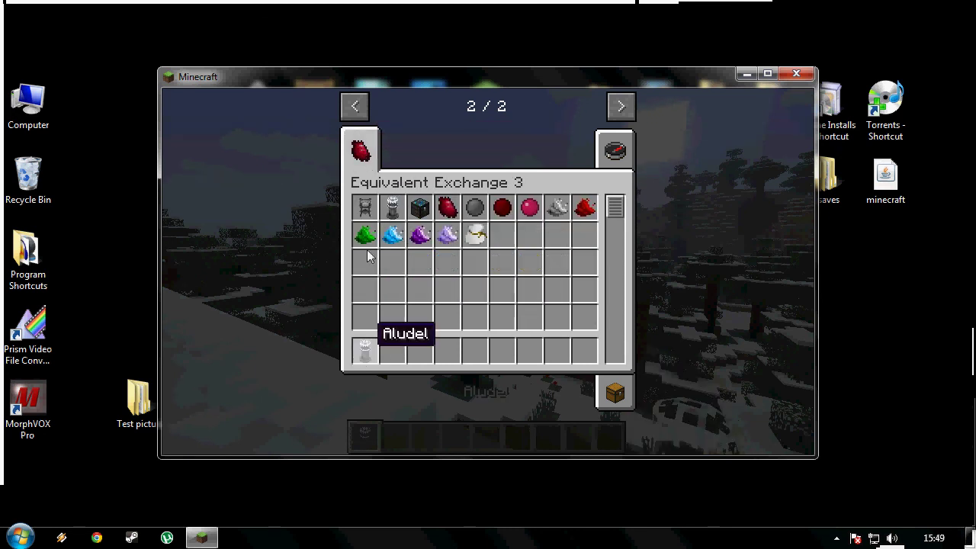
pyautogui.click(363, 208)
pyautogui.click(393, 349)
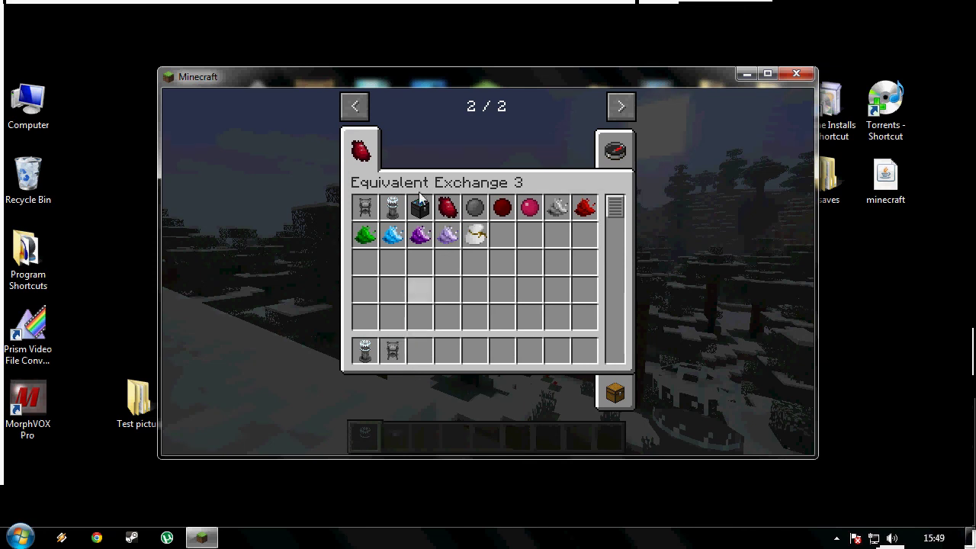
pyautogui.click(423, 216)
pyautogui.click(420, 350)
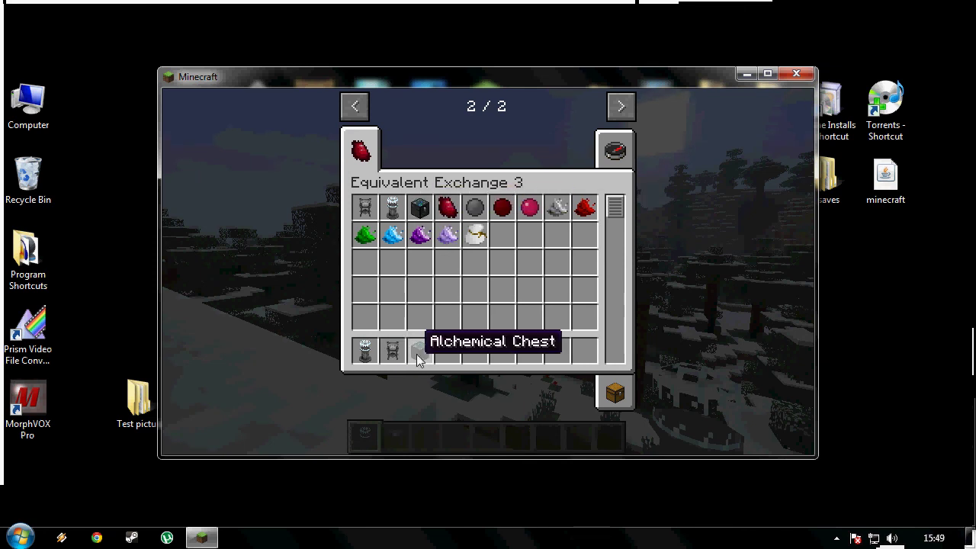
pyautogui.press('e')
# Place the Alchemical Chest, the Calcinator and the Aludel near each other on the ground in the snowy forest.
pyautogui.press('3')
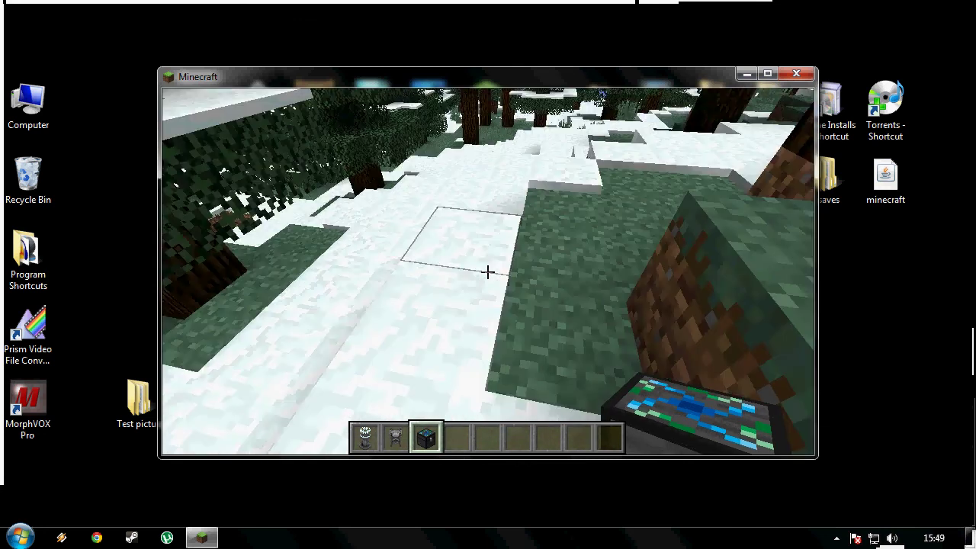
pyautogui.rightClick(488, 272)
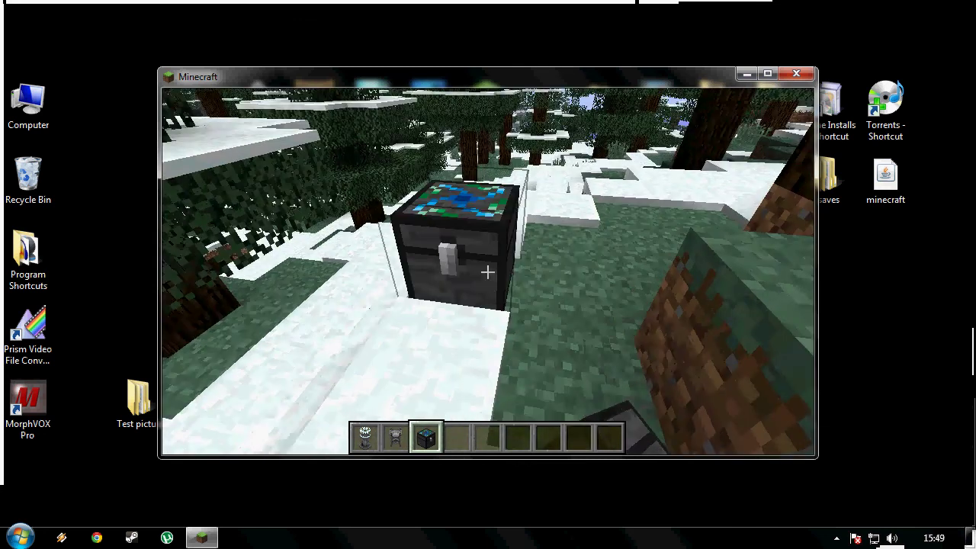
pyautogui.press('2')
pyautogui.rightClick(488, 272)
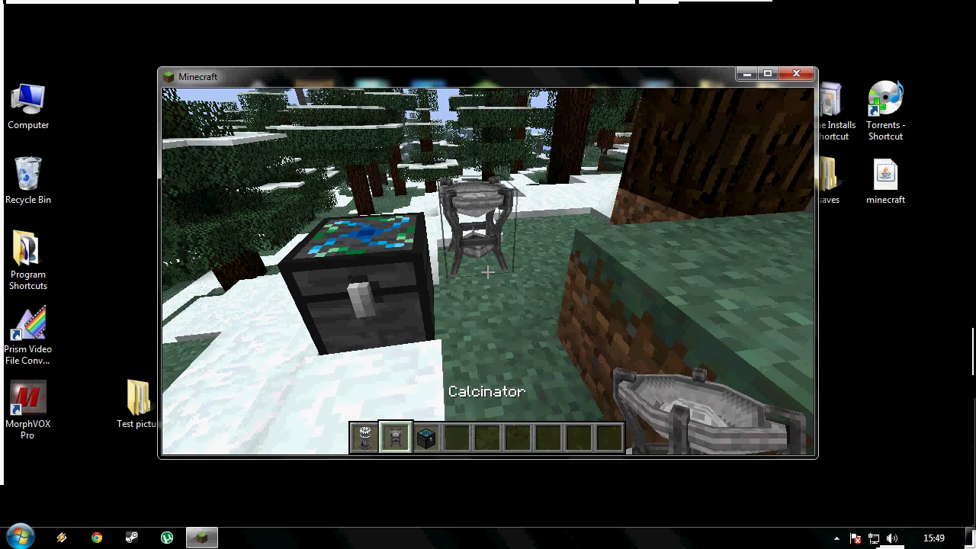
pyautogui.press('1')
pyautogui.rightClick(488, 271)
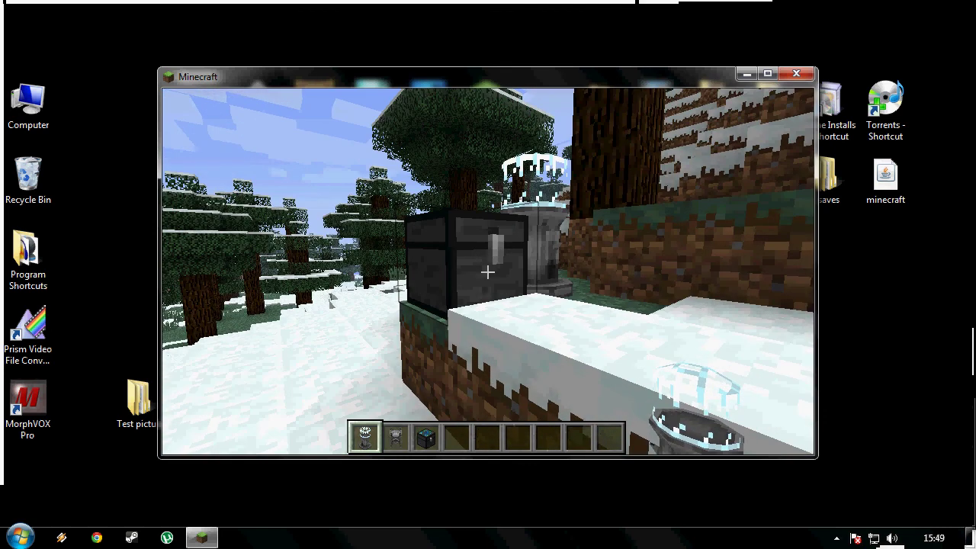
# Save the world, return to the title screen and quit the game.
pyautogui.press('Escape')
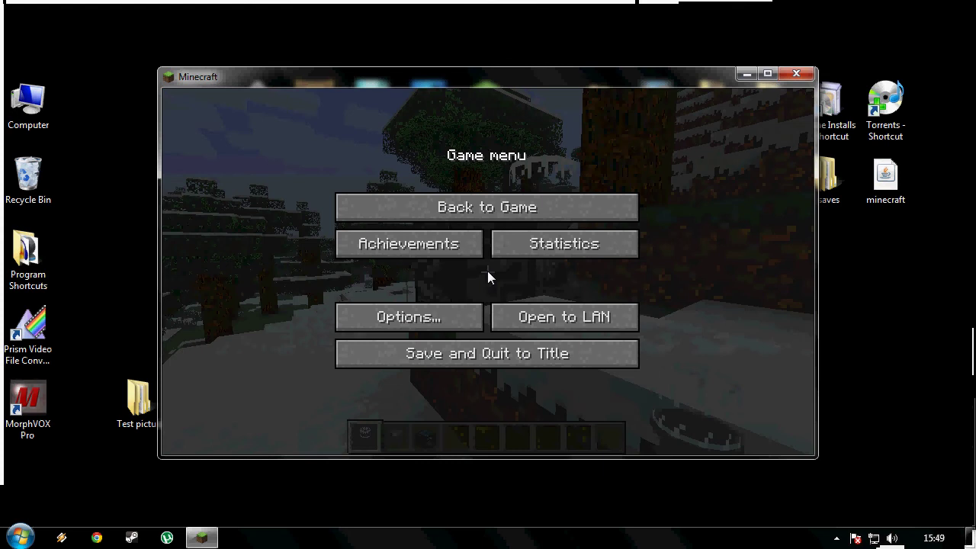
pyautogui.click(483, 350)
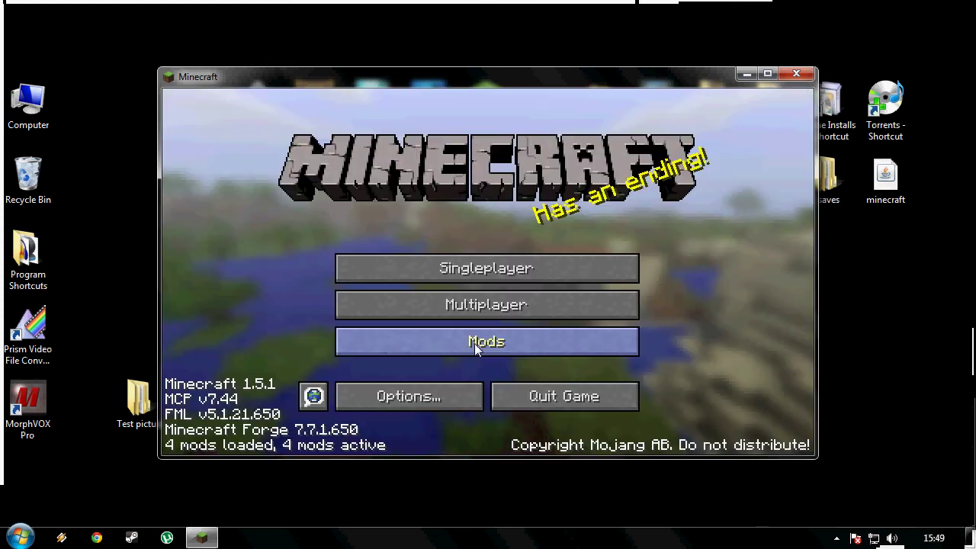
pyautogui.click(537, 395)
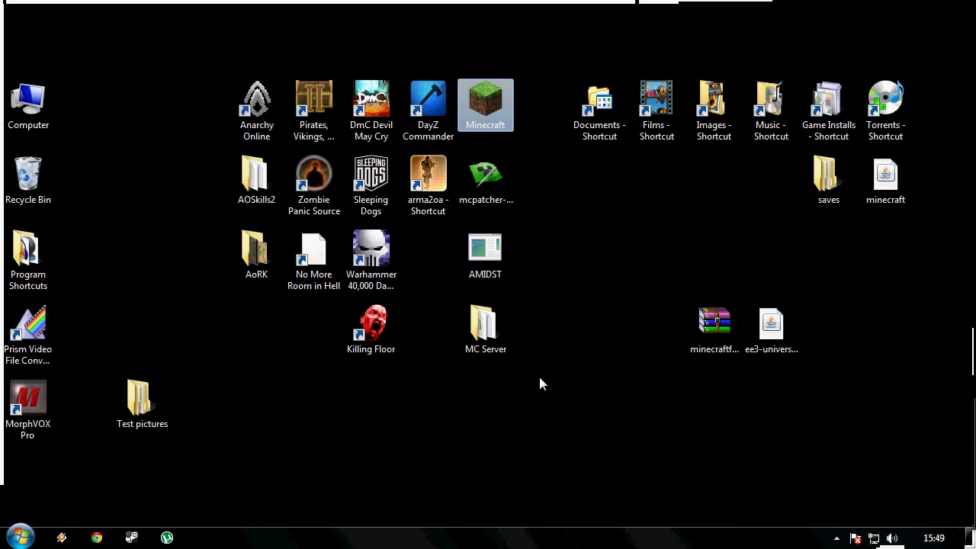
pyautogui.moveTo(642, 267)
pyautogui.mouseDown()
pyautogui.moveTo(848, 393)
pyautogui.moveTo(658, 269)
pyautogui.mouseUp()
pyautogui.moveTo(658, 270); pyautogui.dragTo(833, 389)
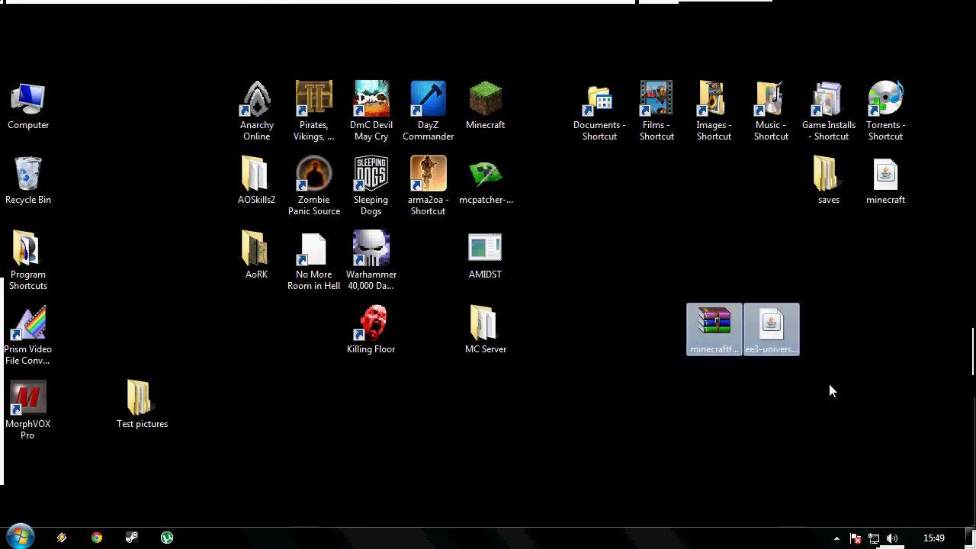
pyautogui.click(829, 389)
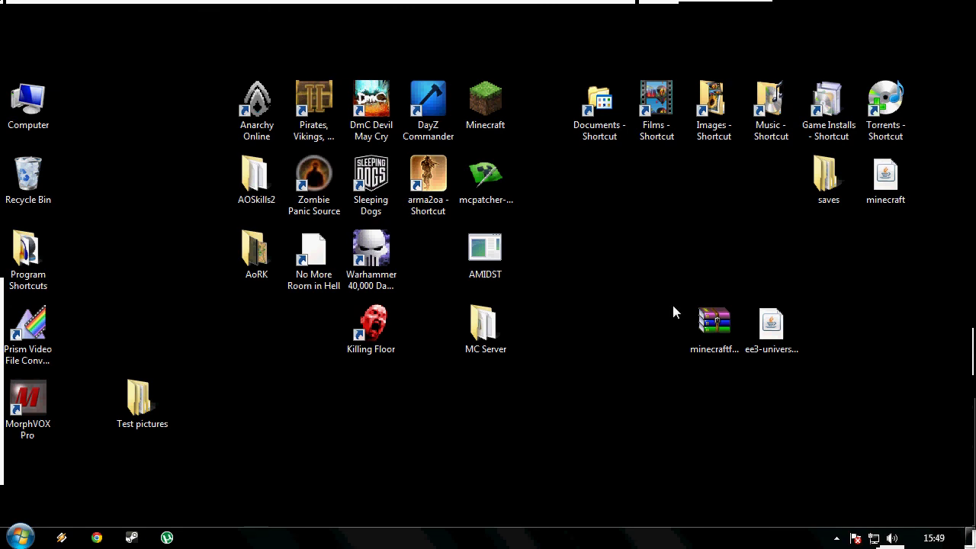
pyautogui.moveTo(668, 282); pyautogui.dragTo(811, 382)
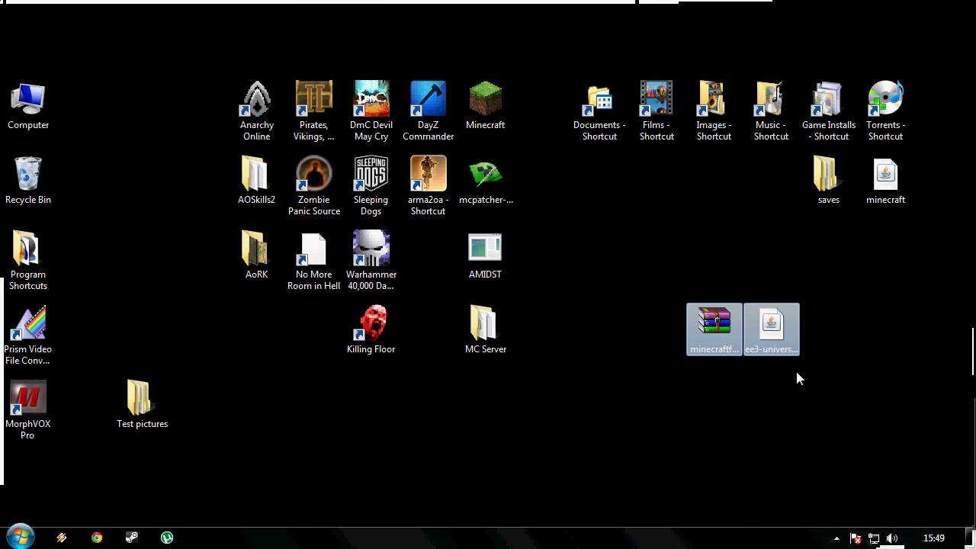
pyautogui.moveTo(821, 368); pyautogui.dragTo(673, 288)
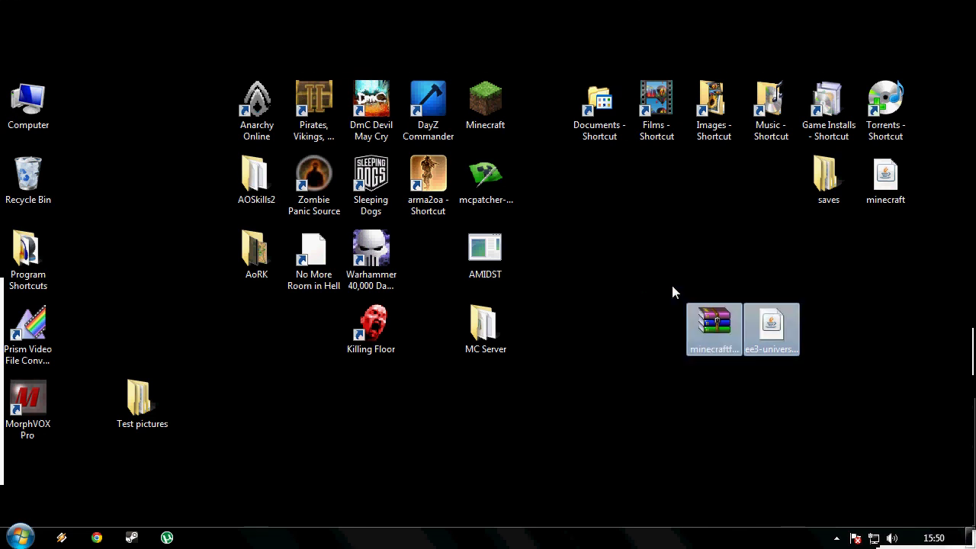
pyautogui.click(838, 537)
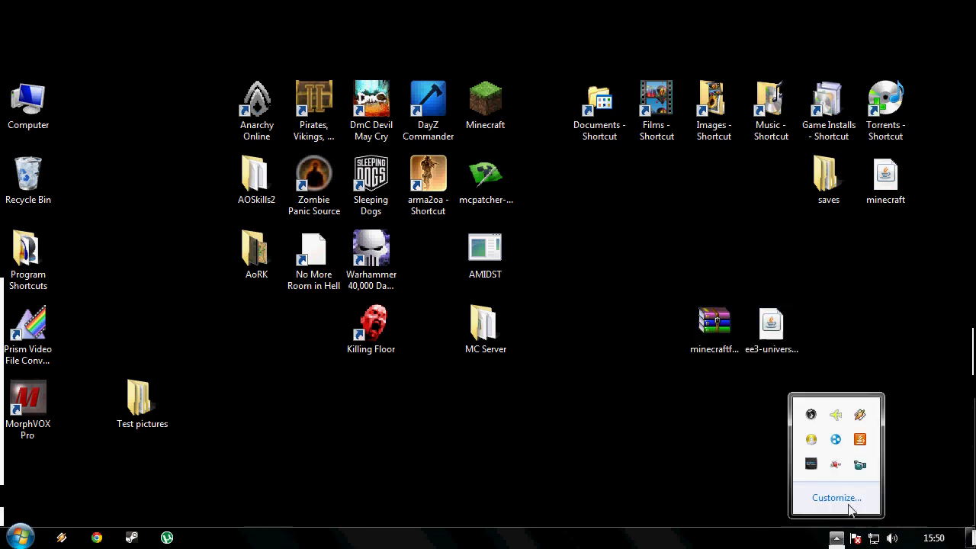